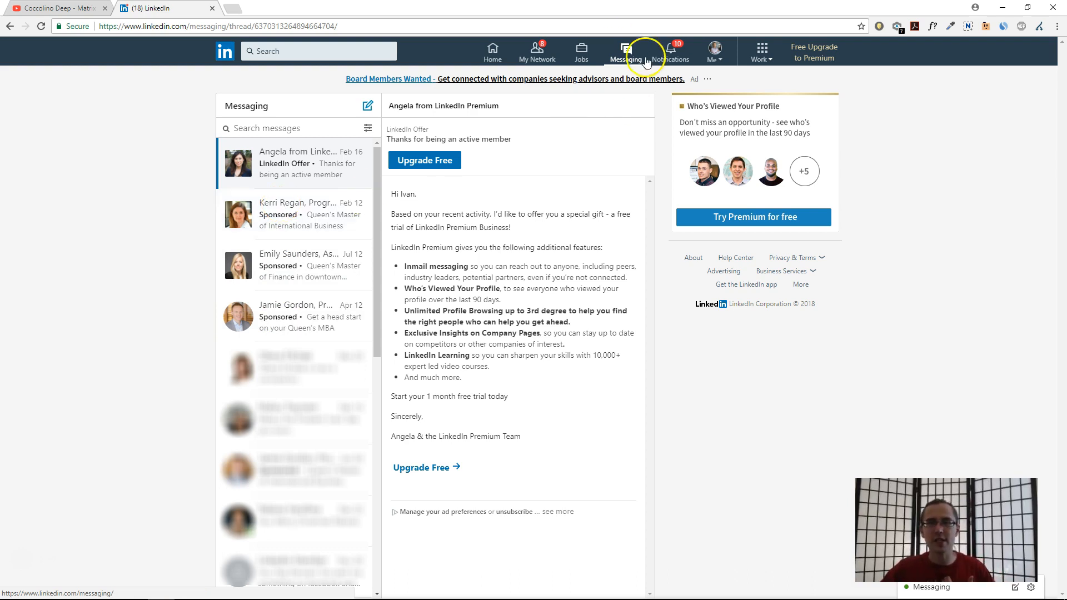
Review the sponsored Queen's Master of International Business and Master of Finance messages, and check the Finance message's registration page
{"action": "left_click", "coordinate": [303, 218]}
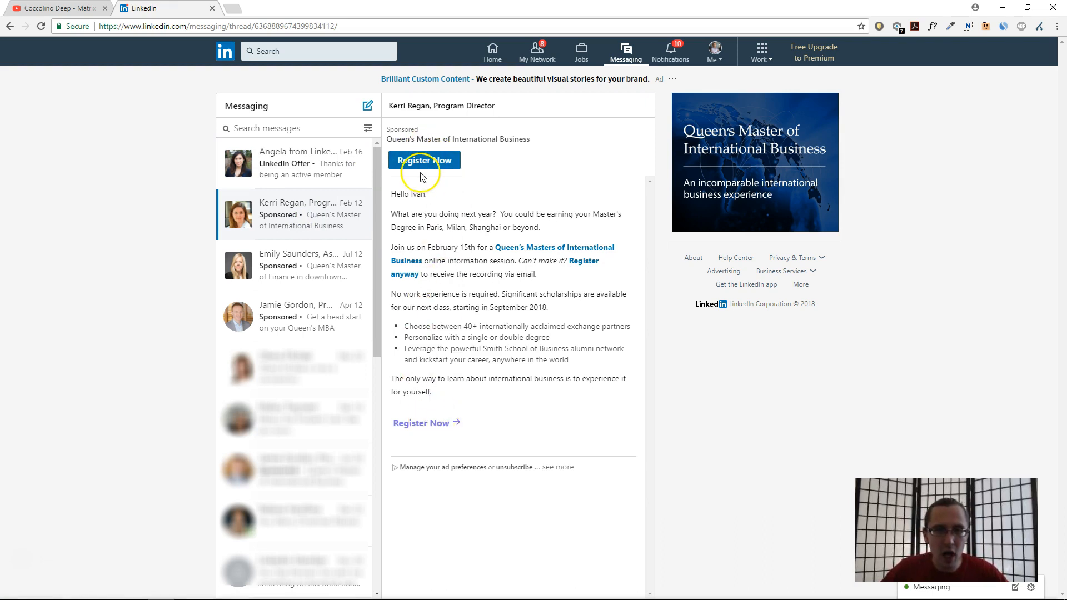
{"action": "left_click", "coordinate": [295, 258]}
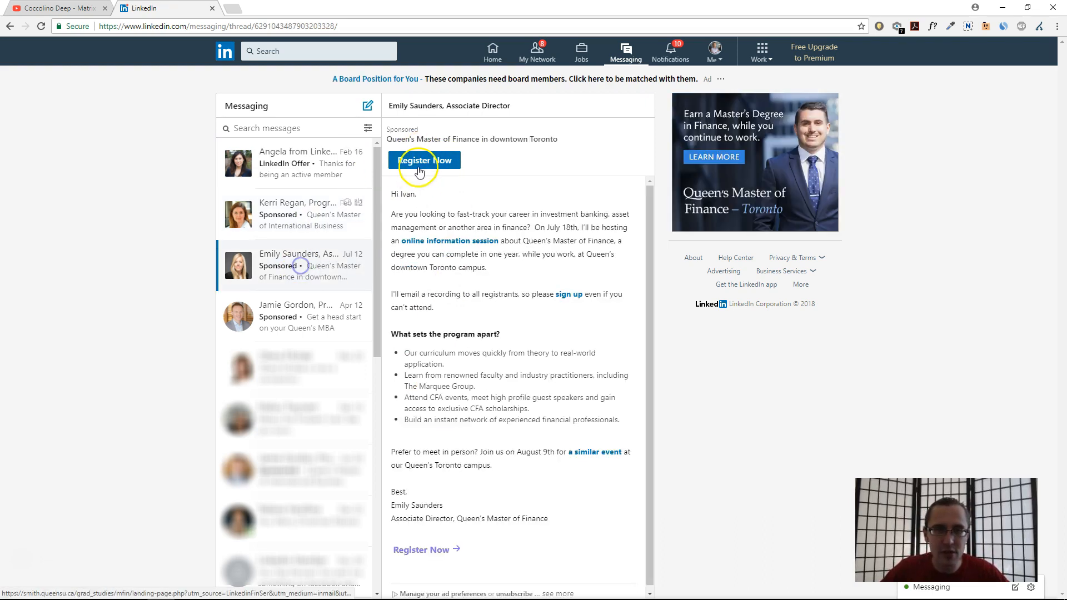
{"action": "left_click", "coordinate": [422, 161]}
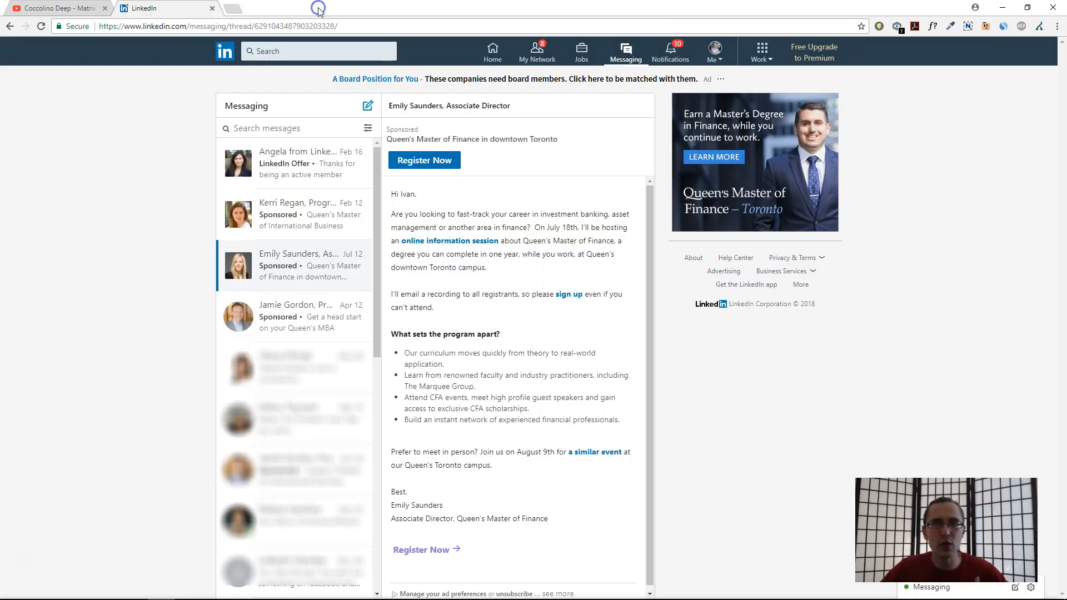
{"action": "left_click", "coordinate": [319, 9]}
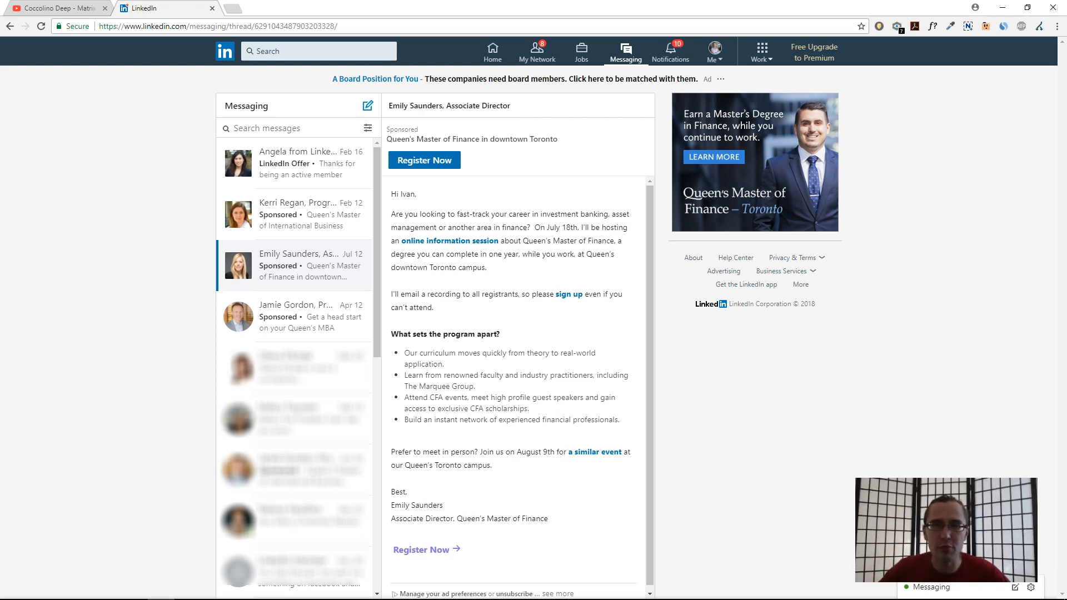
Go to LinkedIn's advertising site and open the YouTube Example Marketing Company Inc. ad account in Campaign Manager
{"action": "left_click", "coordinate": [761, 51]}
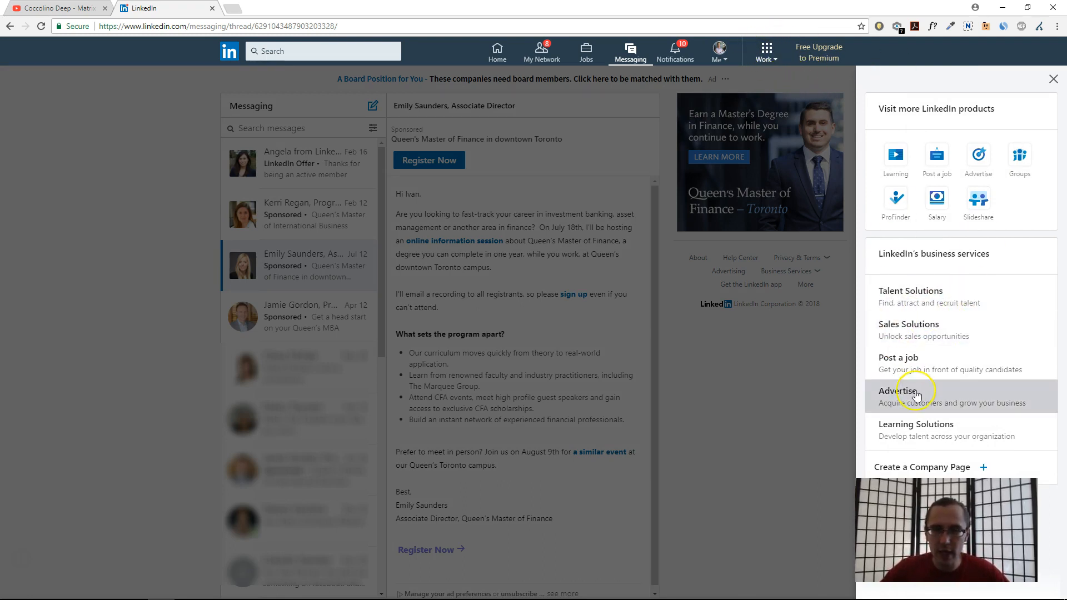
{"action": "left_click", "coordinate": [916, 395]}
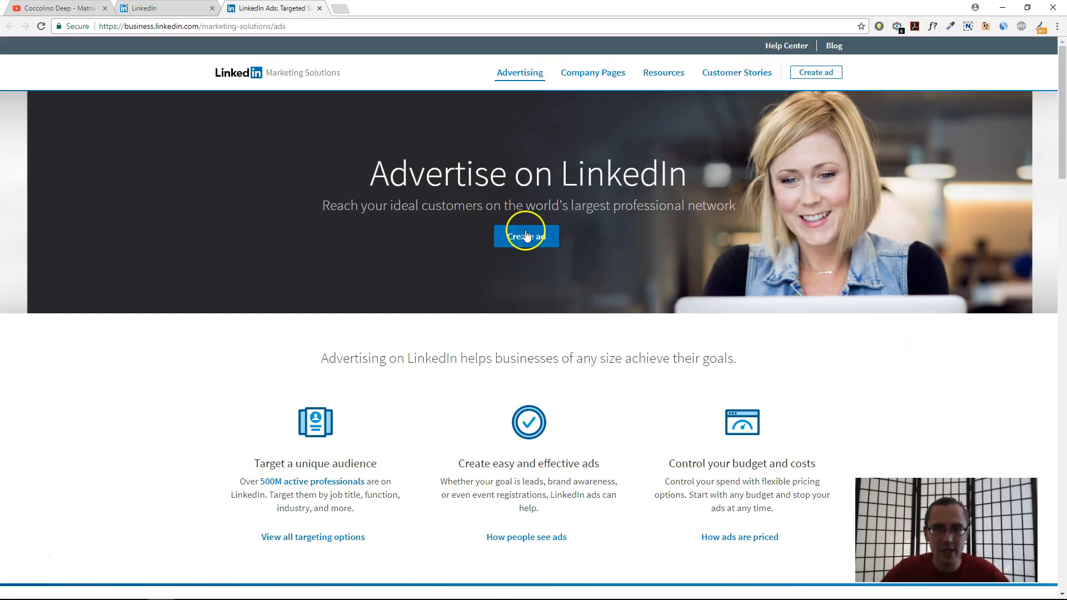
{"action": "left_click", "coordinate": [525, 235]}
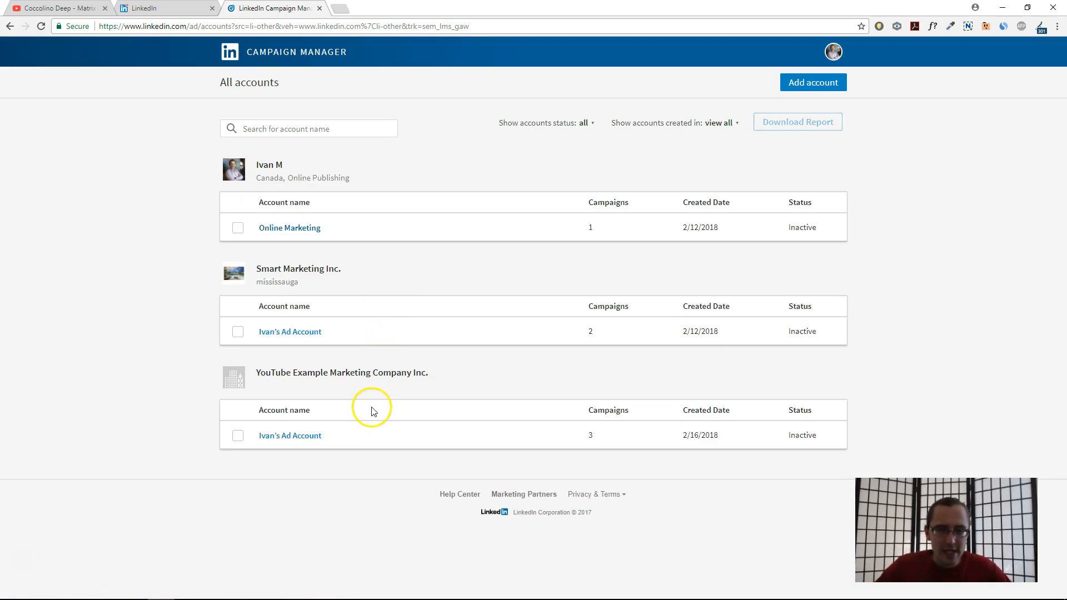
{"action": "left_click", "coordinate": [287, 437]}
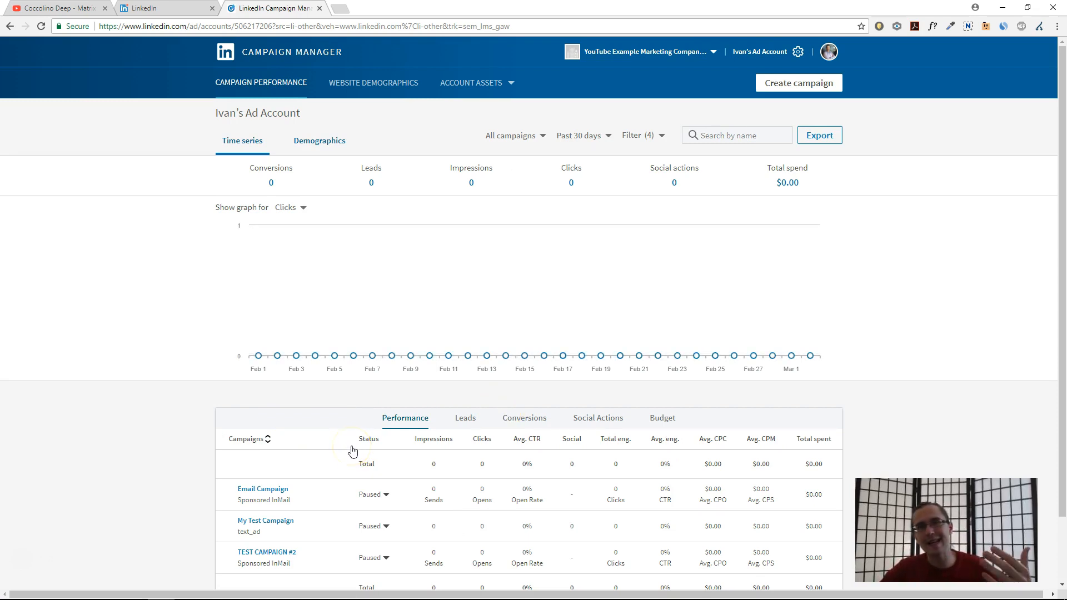
{"action": "left_click", "coordinate": [278, 522]}
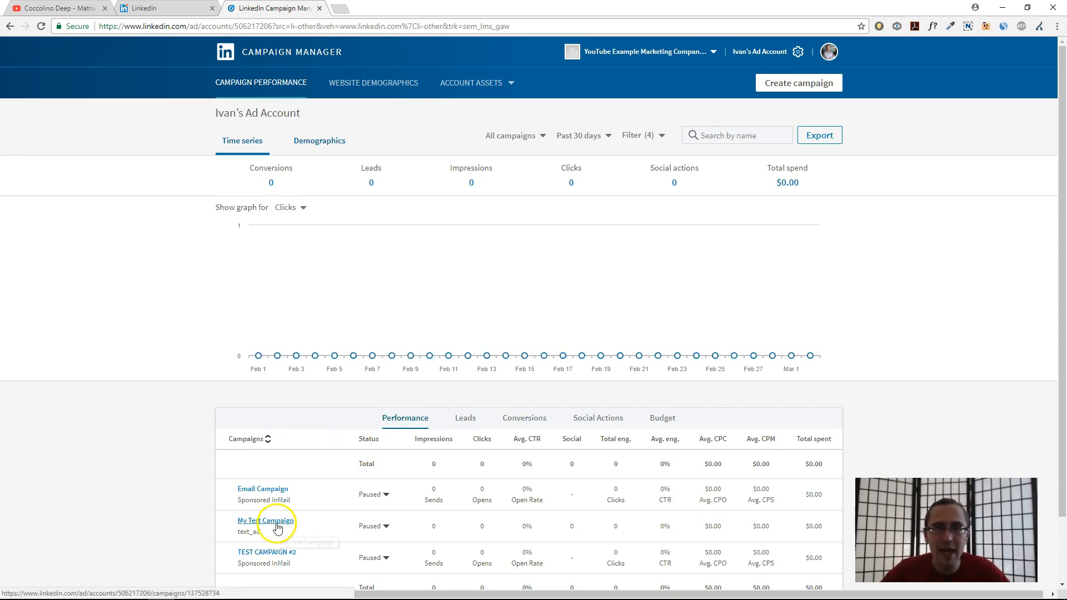
Start a new campaign and read the descriptions of the Sponsored Content and Text Ads products
{"action": "left_click", "coordinate": [784, 86]}
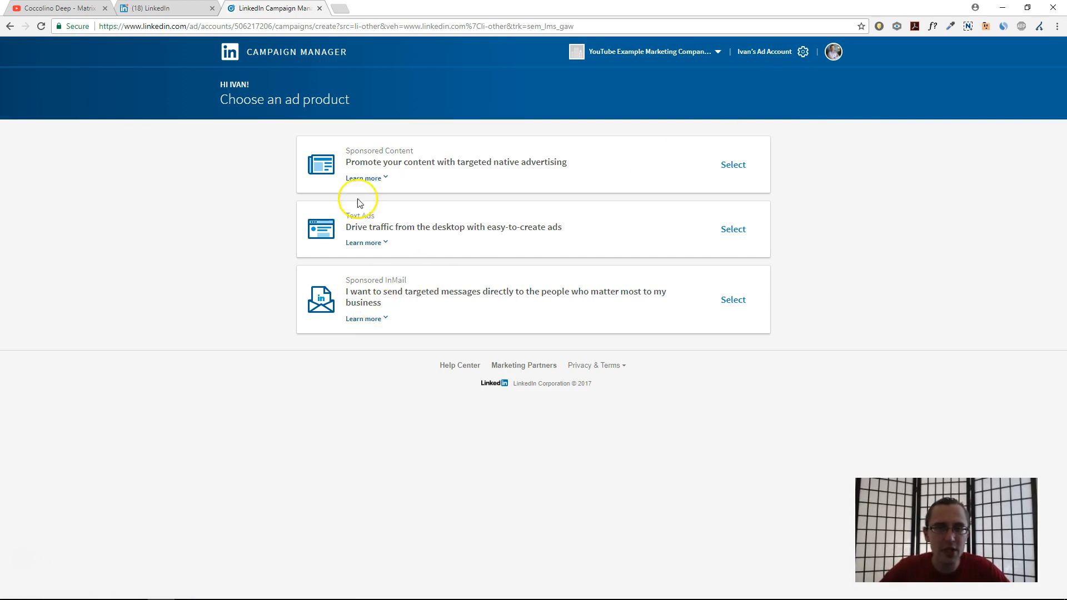
{"action": "left_click", "coordinate": [352, 179]}
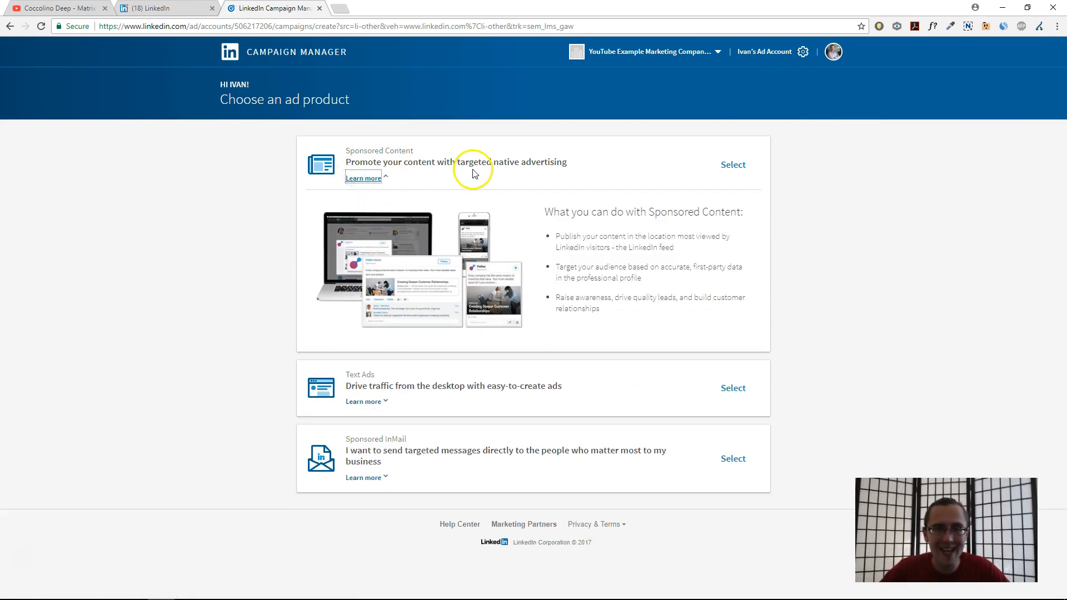
{"action": "left_click_drag", "start_coordinate": [474, 163], "coordinate": [470, 192]}
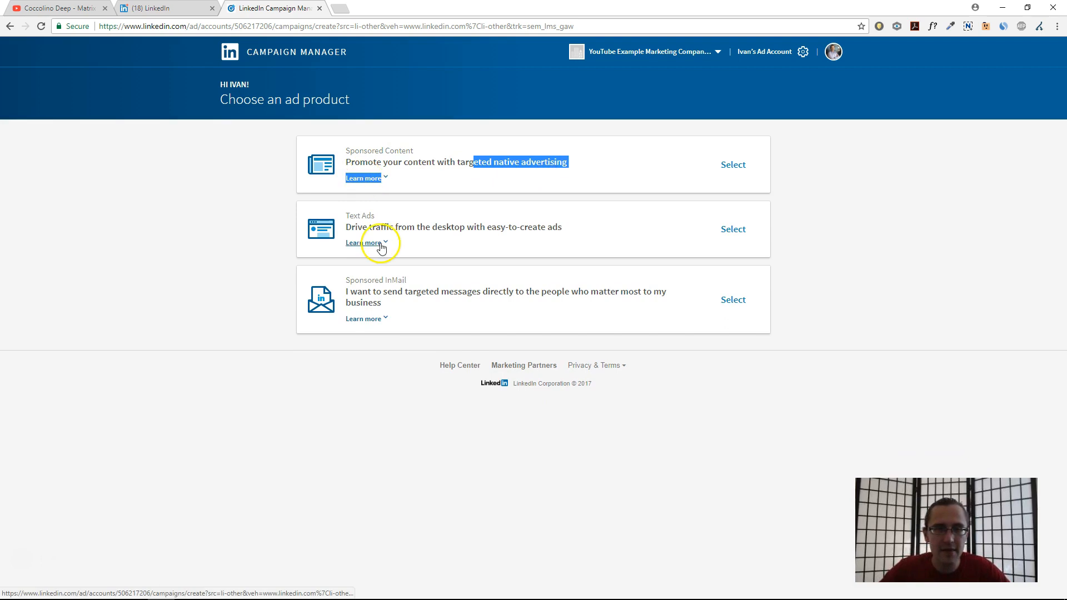
{"action": "left_click", "coordinate": [476, 225]}
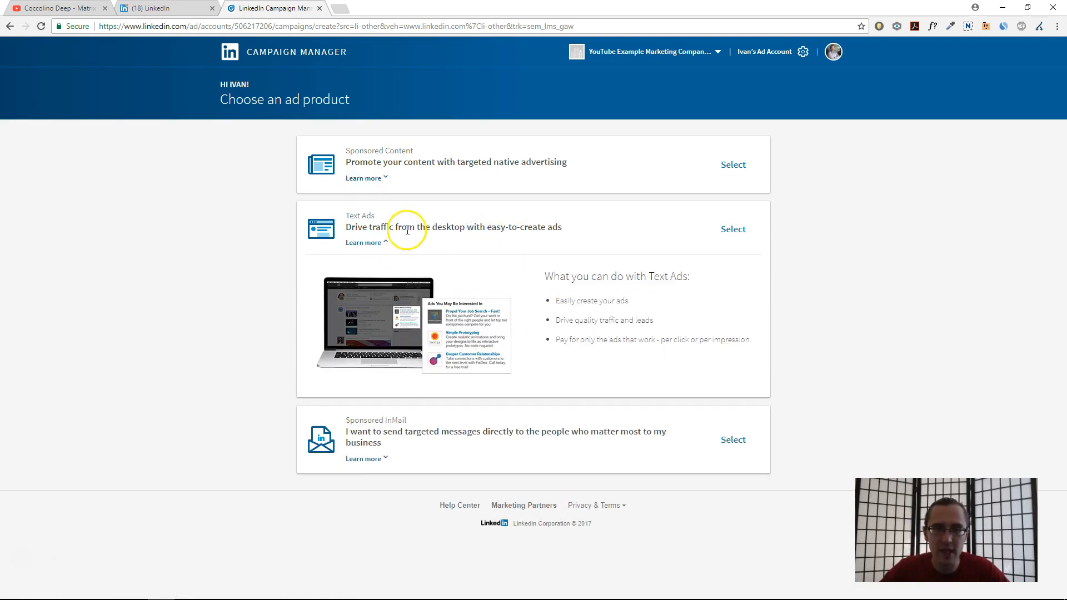
{"action": "left_click", "coordinate": [405, 229]}
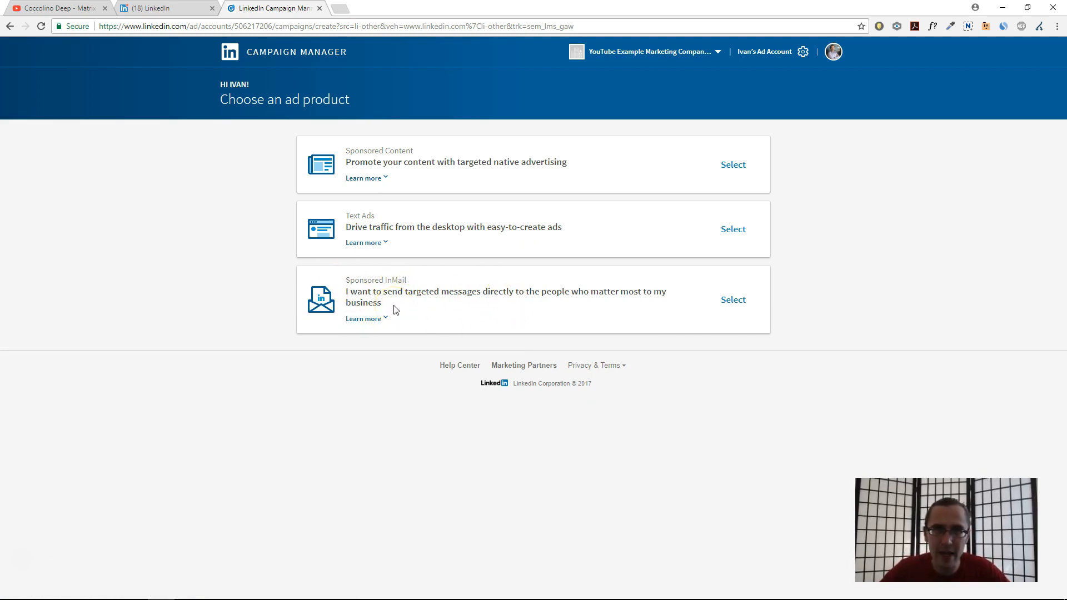
Choose Sponsored InMail as the ad product and name the campaign "My Awesome Messages"
{"action": "left_click", "coordinate": [733, 300]}
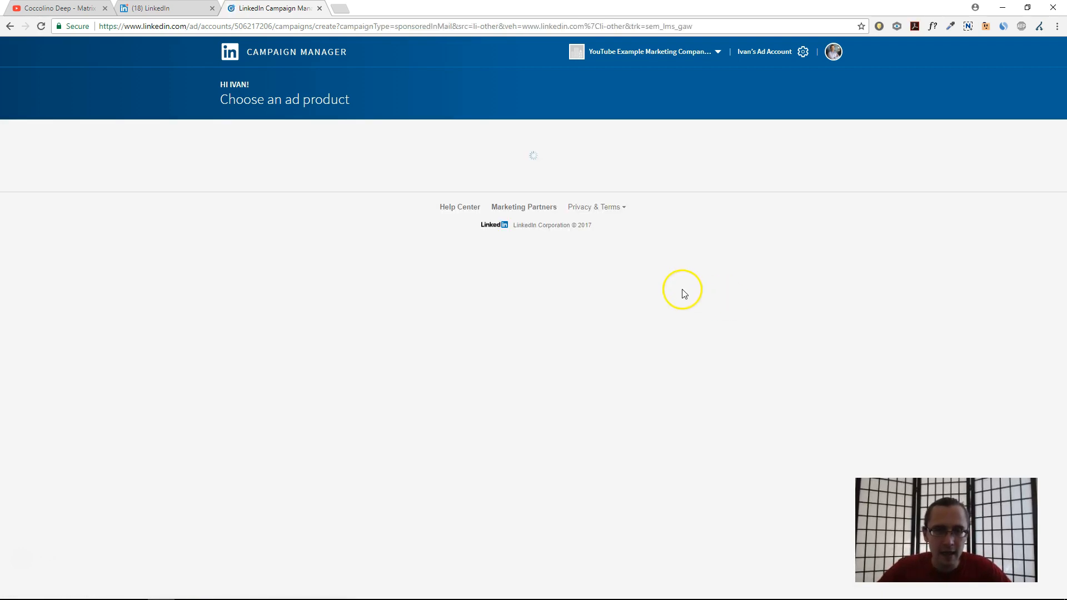
{"action": "left_click", "coordinate": [334, 177]}
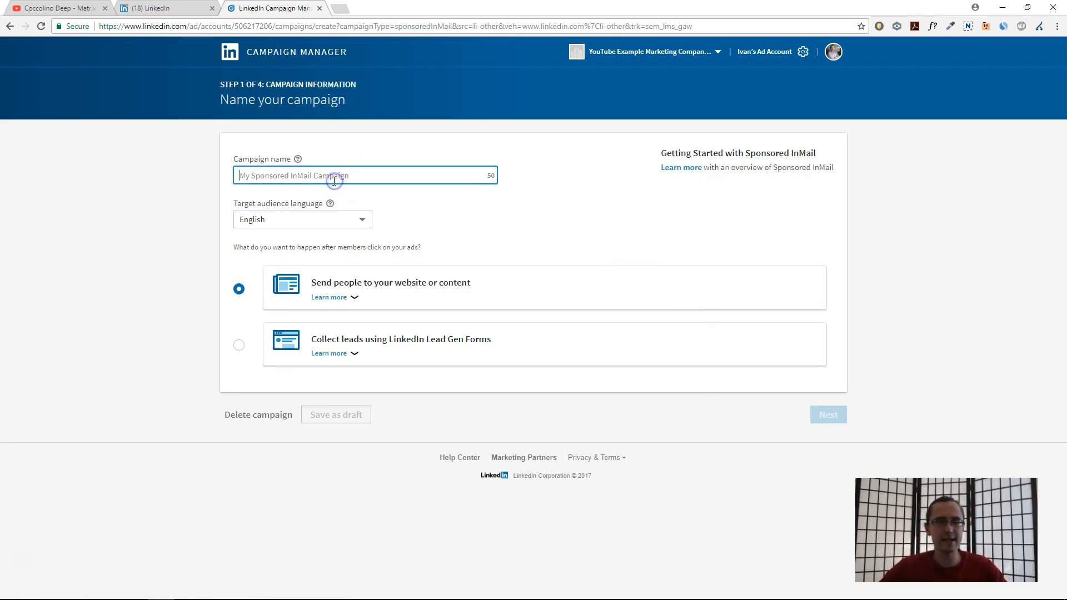
{"action": "type", "text": "My Awe"}
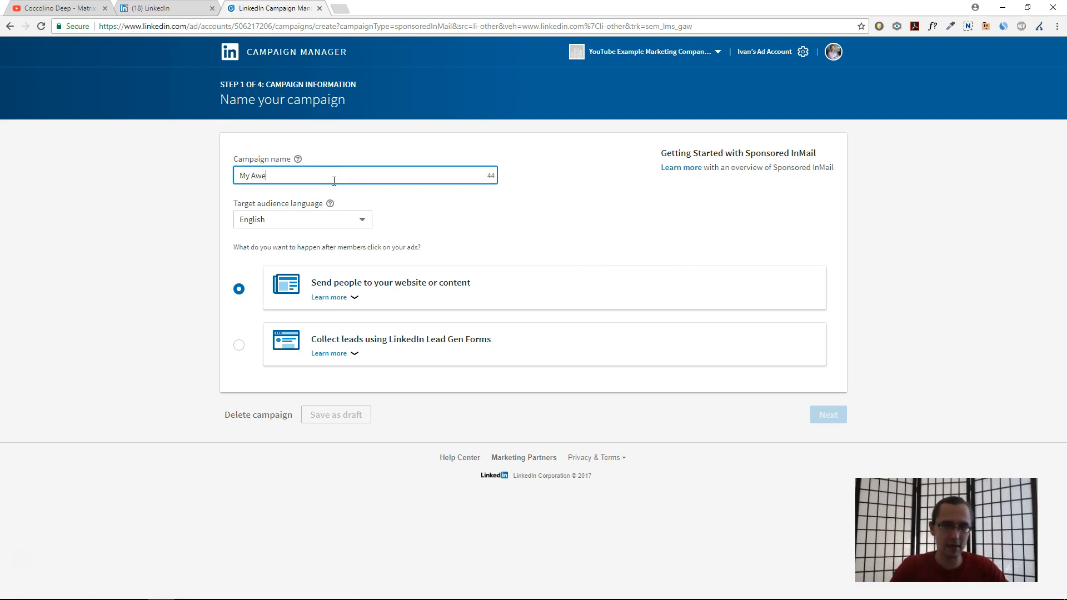
{"action": "type", "text": "some Messages"}
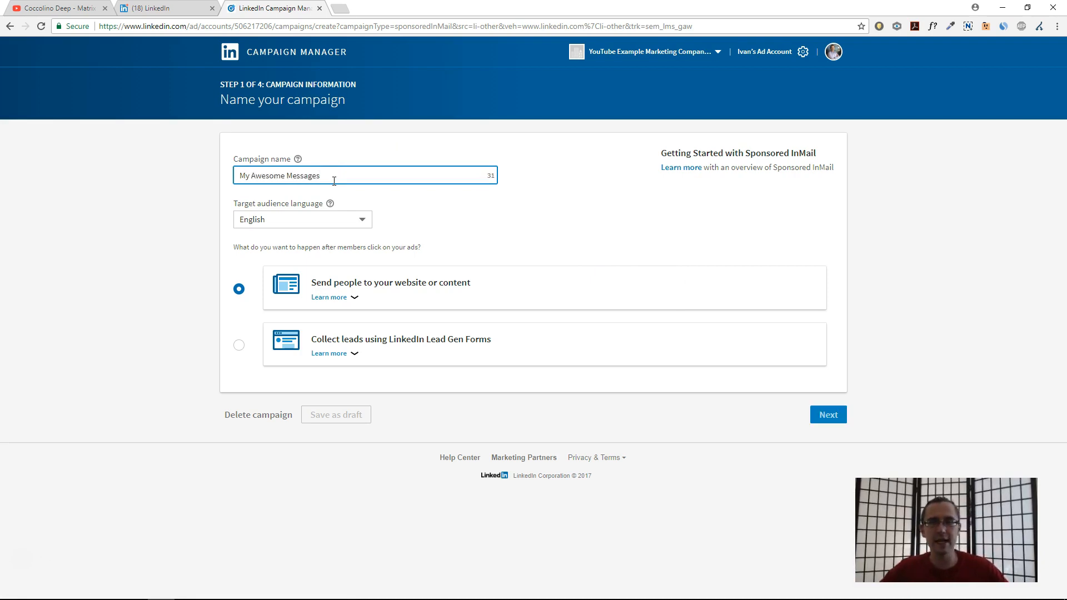
Read the details of both click outcomes, keep "Send people to your website or content" and continue to the sender step
{"action": "left_click", "coordinate": [338, 298]}
{"action": "left_click", "coordinate": [359, 267]}
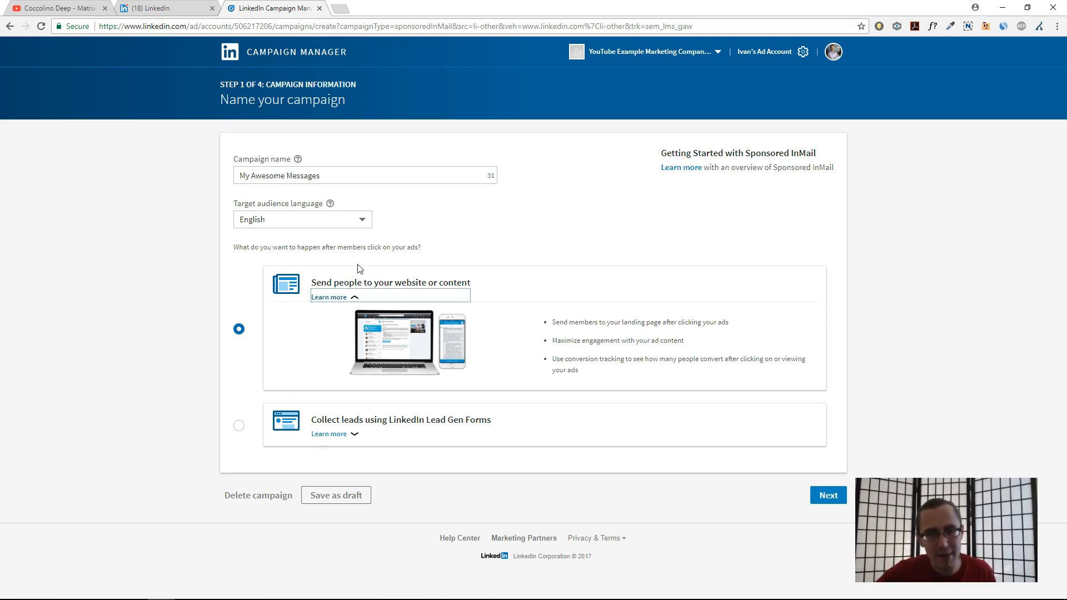
{"action": "left_click", "coordinate": [391, 305]}
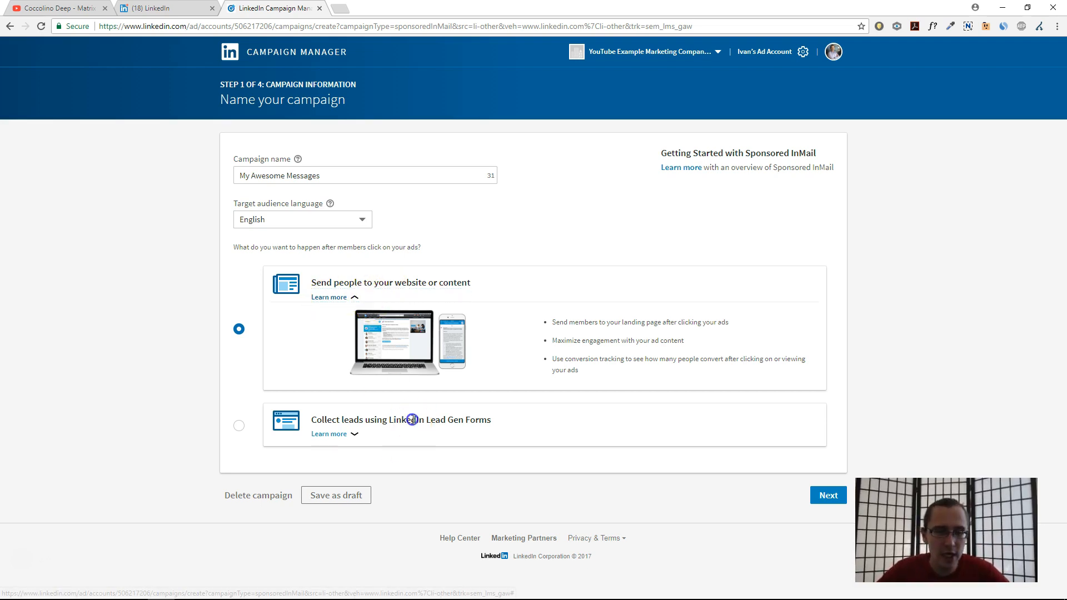
{"action": "left_click", "coordinate": [341, 434]}
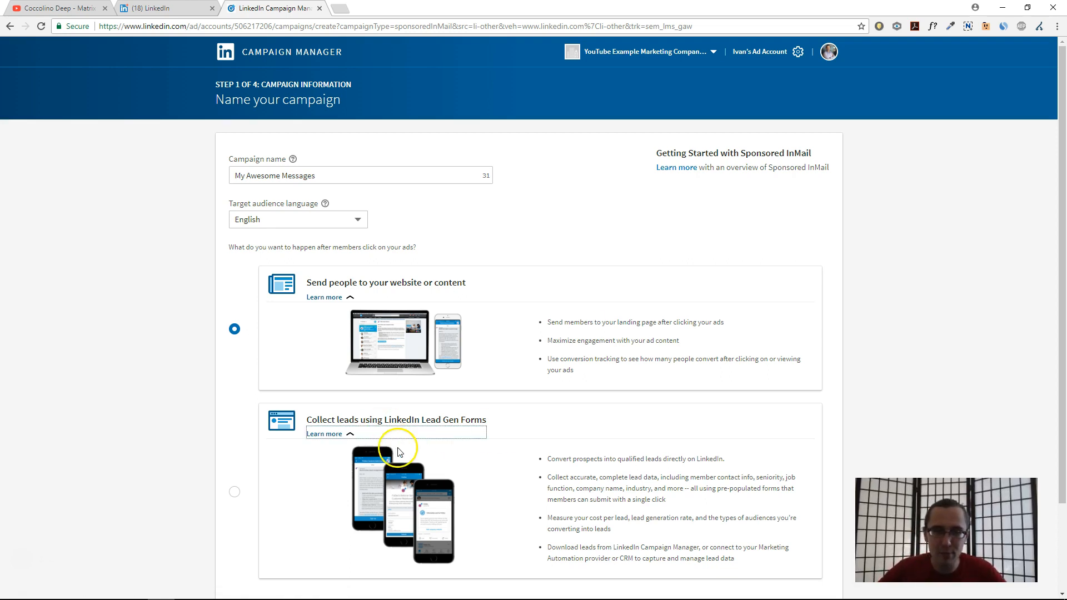
{"action": "scroll", "coordinate": [390, 461], "scroll_direction": "down", "scroll_amount": 1}
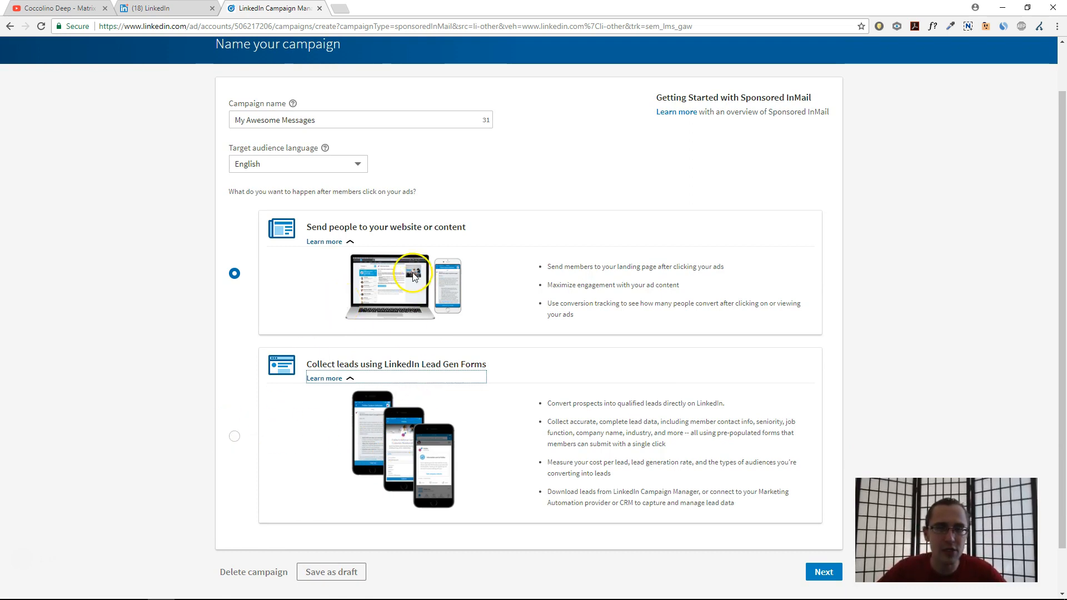
{"action": "left_click_drag", "start_coordinate": [327, 226], "coordinate": [462, 223]}
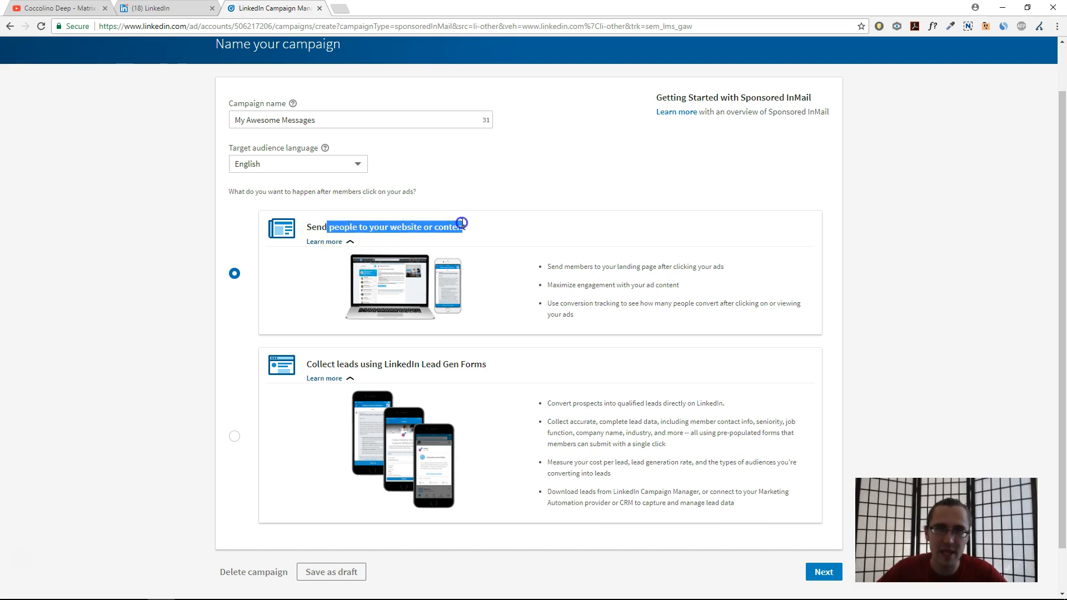
{"action": "left_click", "coordinate": [822, 572]}
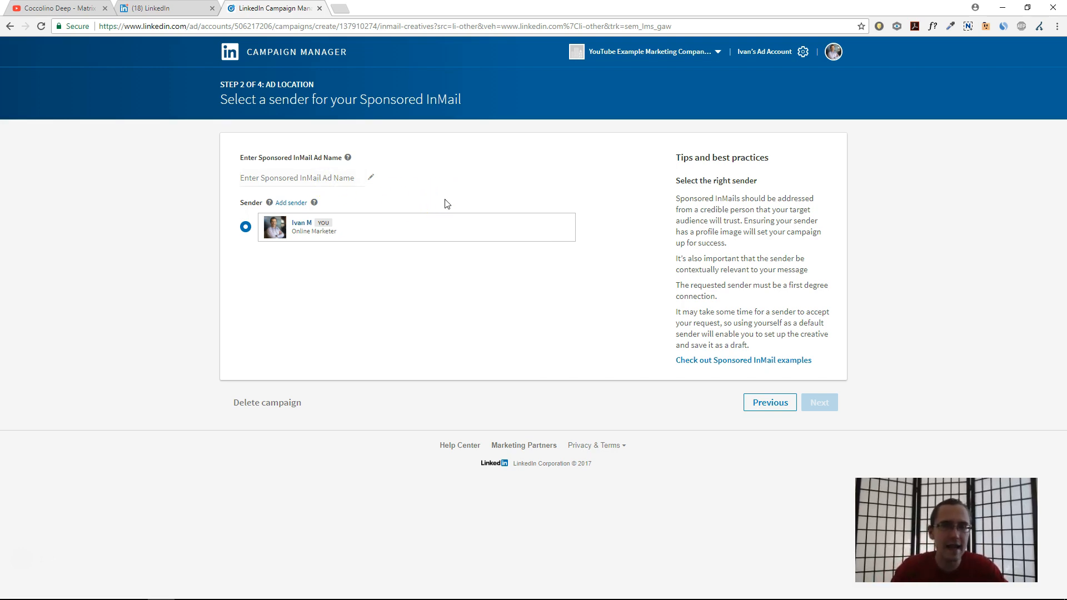
Name the Sponsored InMail ad "My Awesome Ad" and continue with the default sender to the message content
{"action": "type", "text": "My A"}
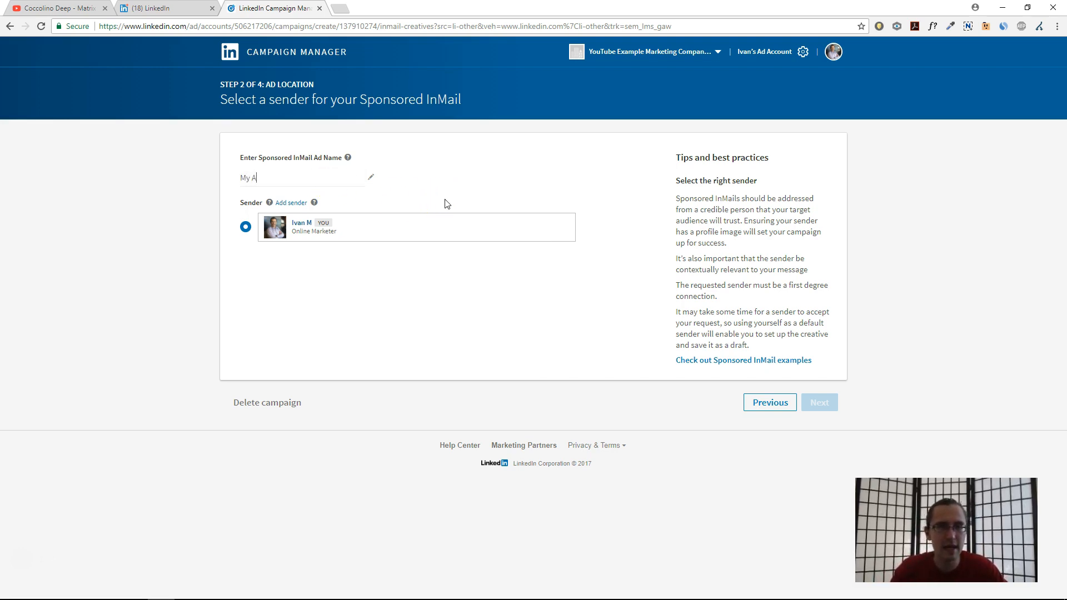
{"action": "type", "text": "wesome Ad"}
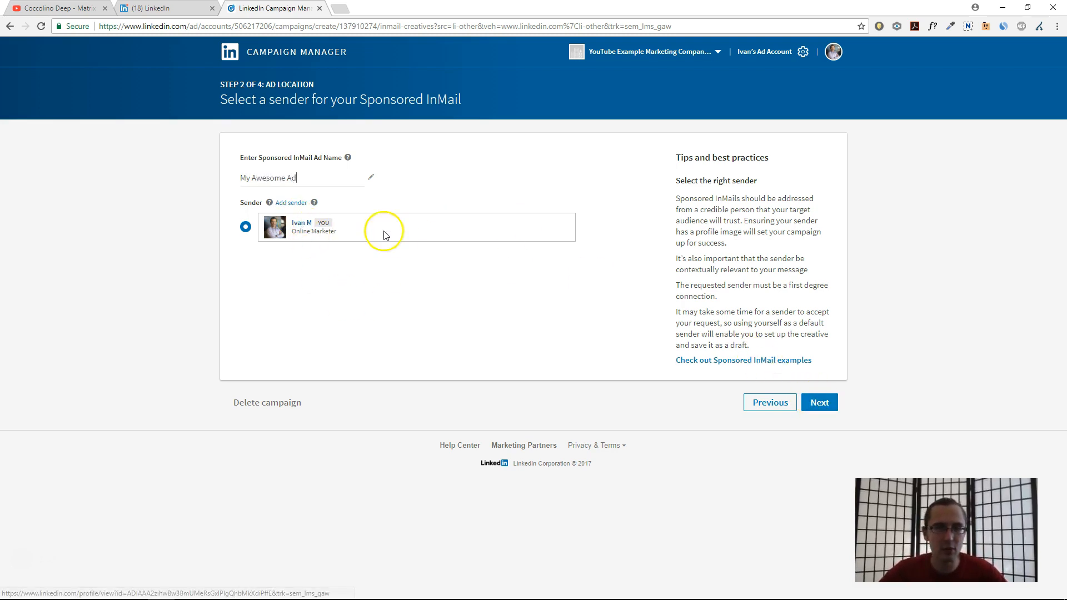
{"action": "left_click", "coordinate": [831, 404]}
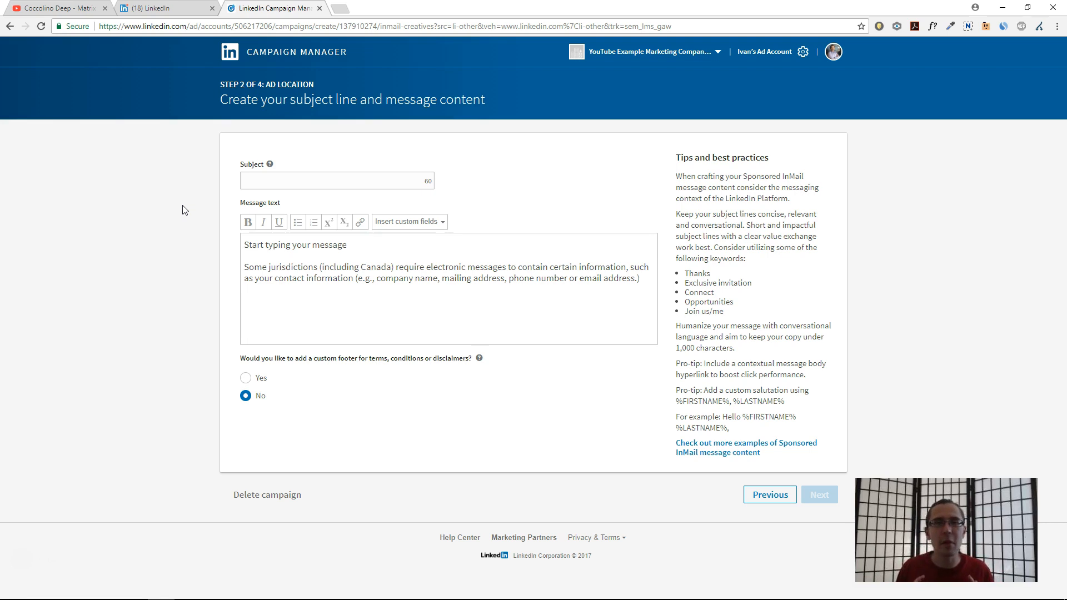
Enter the message subject "Hey, Have You Heard About This?" with every word except none left in lowercase
{"action": "left_click", "coordinate": [325, 183]}
{"action": "type", "text": "He"}
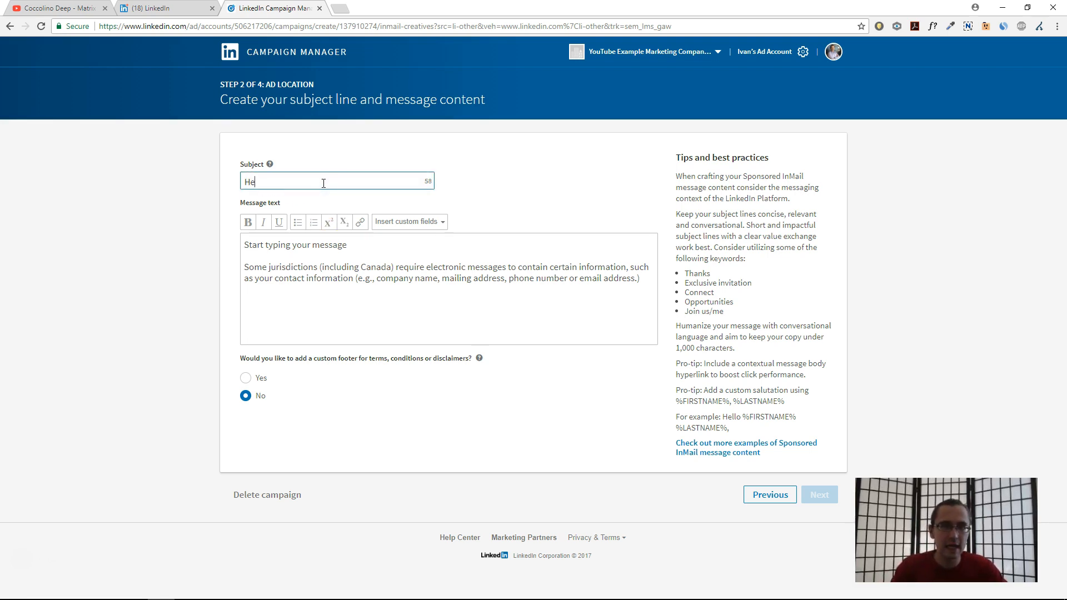
{"action": "type", "text": "y, Have you "}
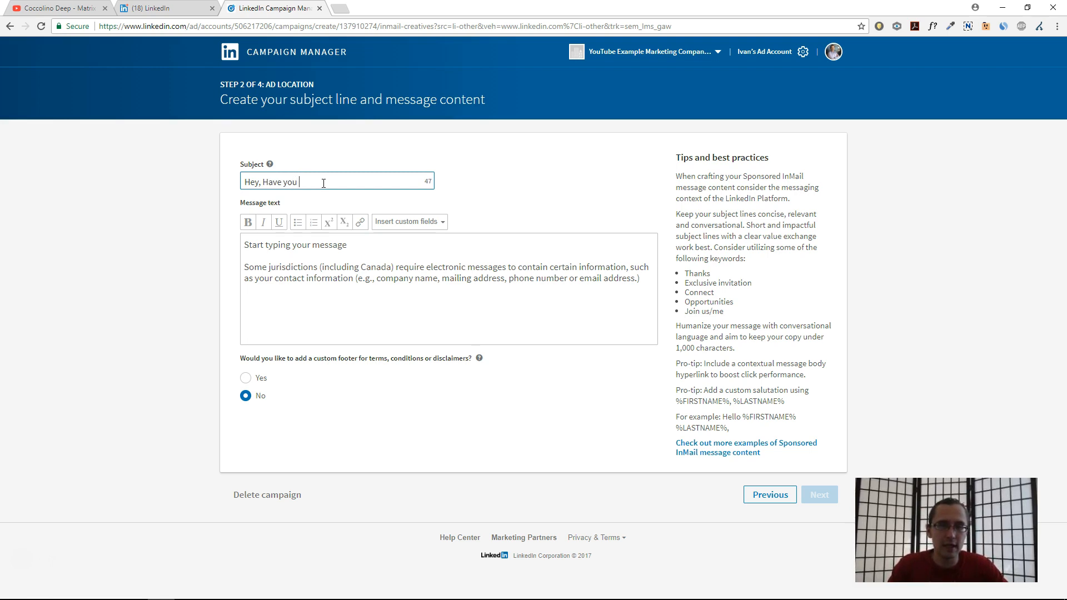
{"action": "type", "text": "Heard About This?"}
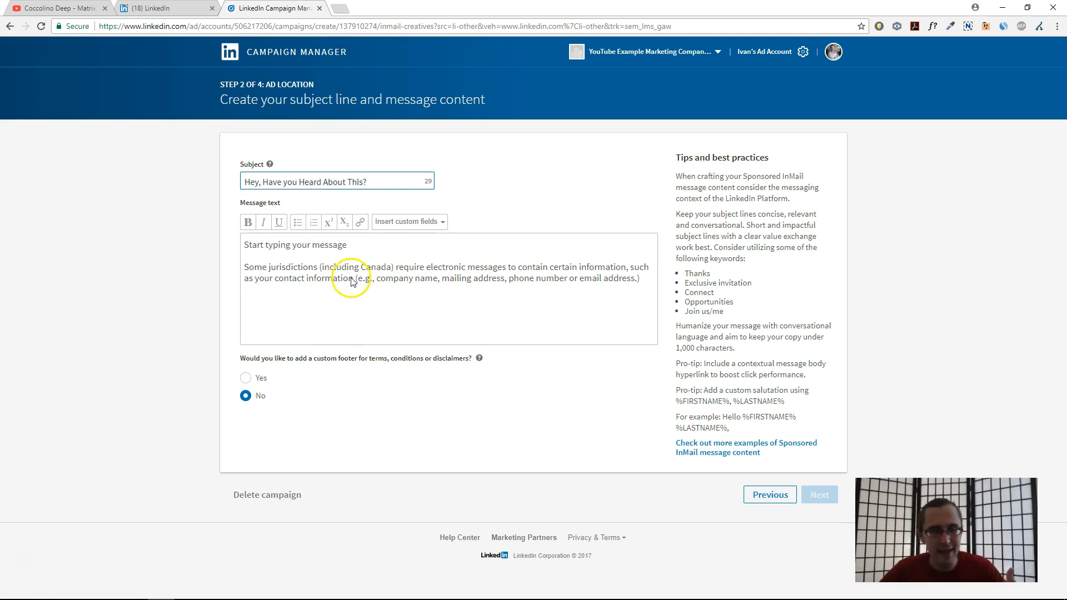
{"action": "left_click_drag", "start_coordinate": [289, 182], "coordinate": [283, 183]}
{"action": "type", "text": "Y"}
Begin the message text with the greeting "Hey there %FIRSTNAME%!", inserting the First Name custom field
{"action": "left_click", "coordinate": [332, 242]}
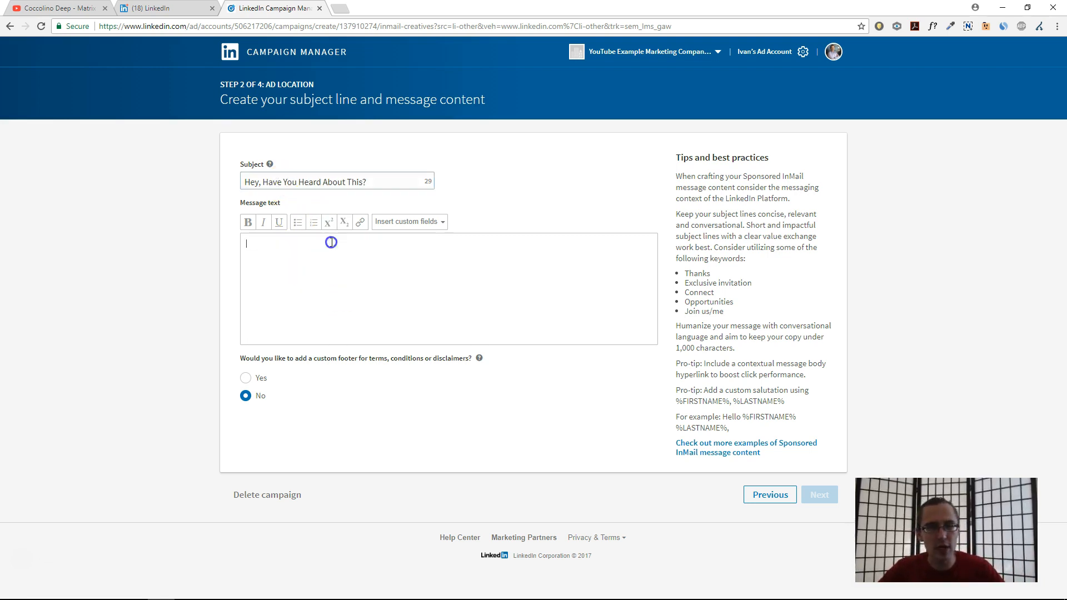
{"action": "left_click", "coordinate": [406, 237]}
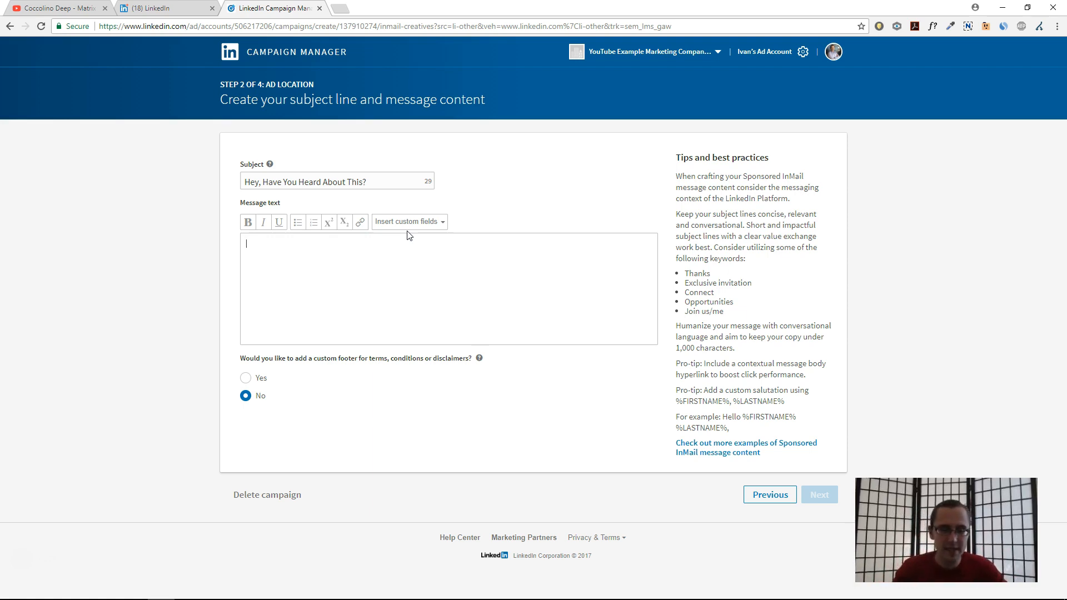
{"action": "type", "text": "ey ther"}
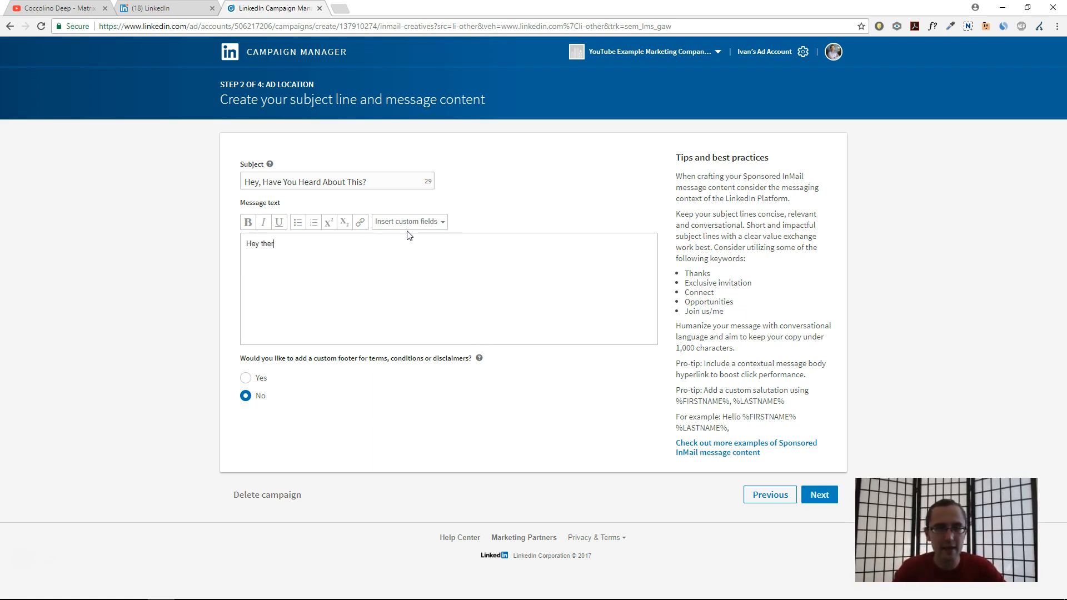
{"action": "left_click", "coordinate": [410, 222]}
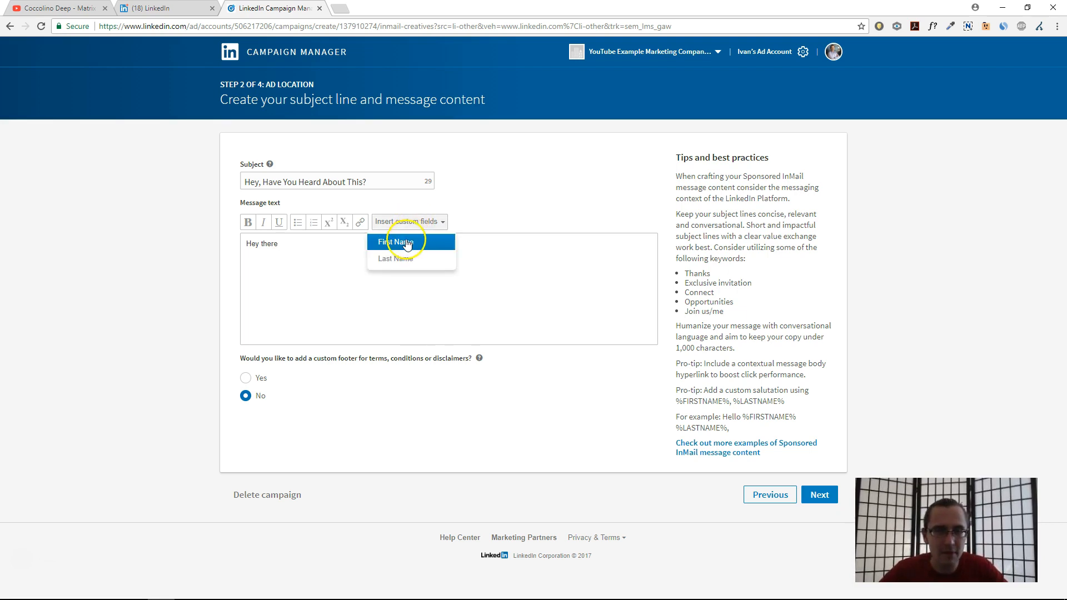
{"action": "left_click", "coordinate": [405, 241]}
{"action": "type", "text": "!"}
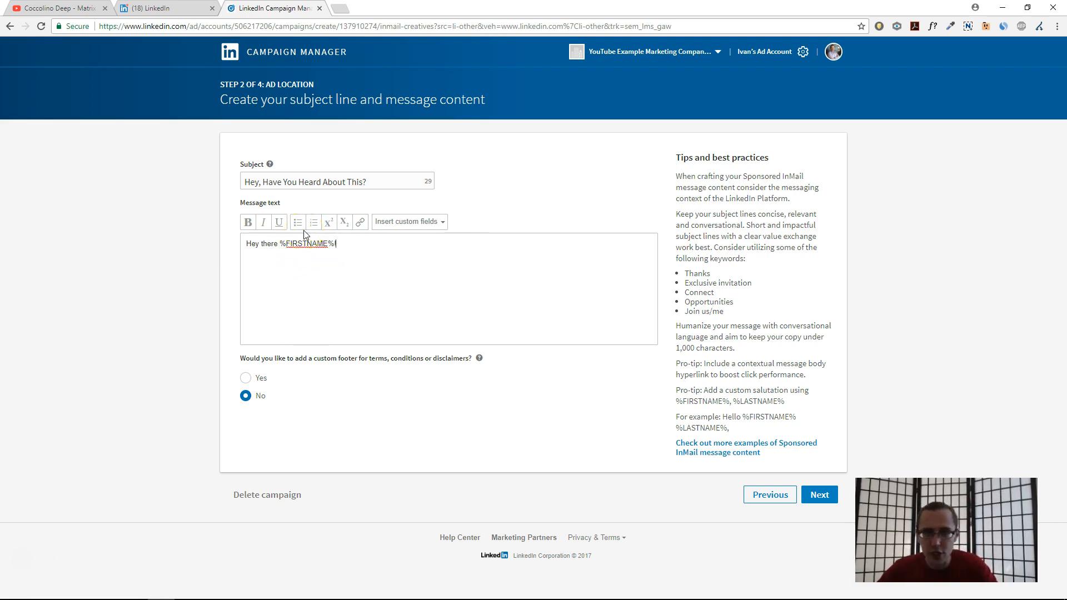
Add the Last Name custom field to the greeting and write the lines "Have you heard about this great offer?" and "Definitely check it out!"
{"action": "left_click", "coordinate": [285, 245]}
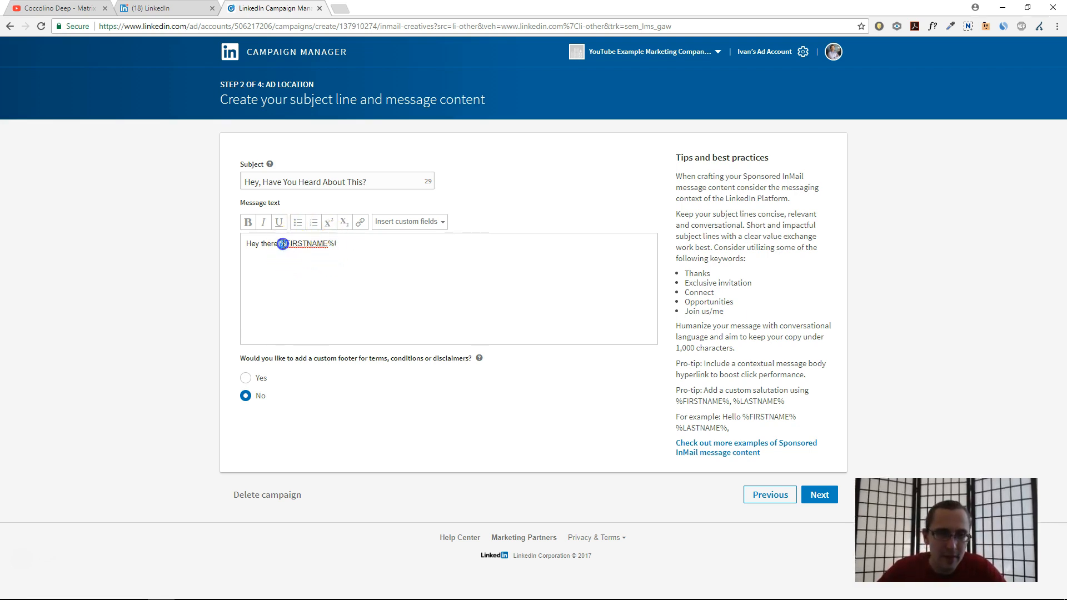
{"action": "left_click", "coordinate": [328, 245]}
{"action": "left_click", "coordinate": [402, 225]}
{"action": "left_click", "coordinate": [345, 247]}
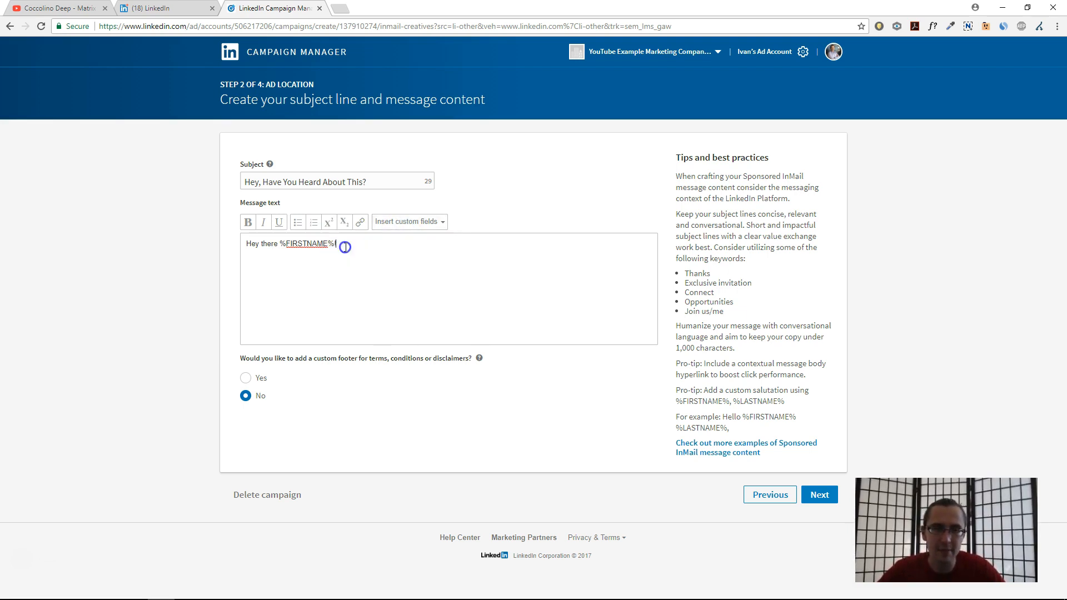
{"action": "left_click", "coordinate": [416, 222]}
{"action": "left_click", "coordinate": [417, 257]}
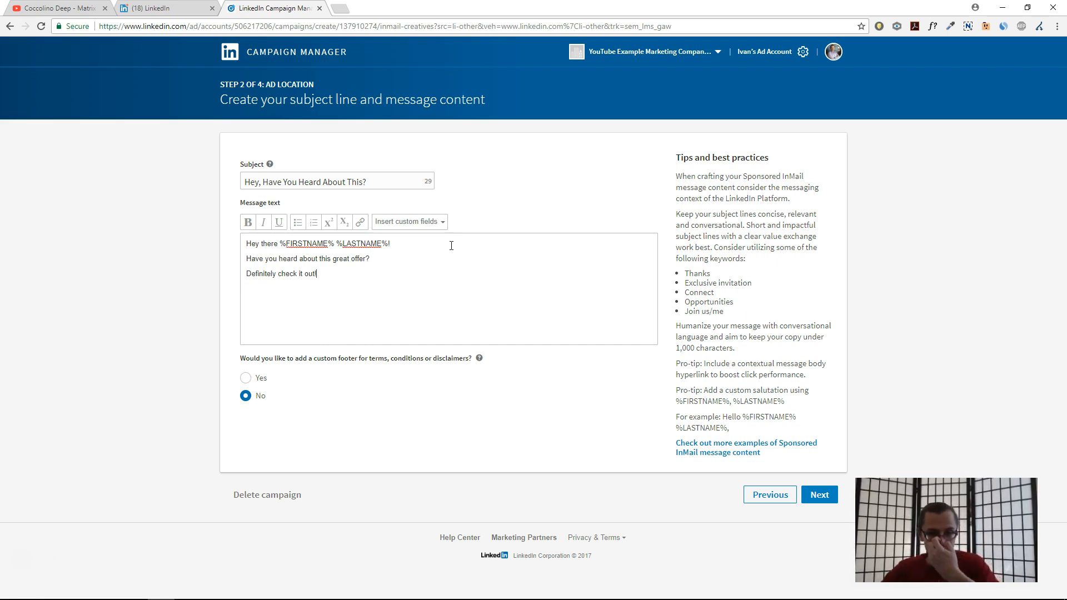
Read the tips and best practices for Sponsored InMail messages, including the suggested subject line keywords
{"action": "left_click_drag", "start_coordinate": [699, 176], "coordinate": [745, 350]}
{"action": "left_click", "coordinate": [716, 439]}
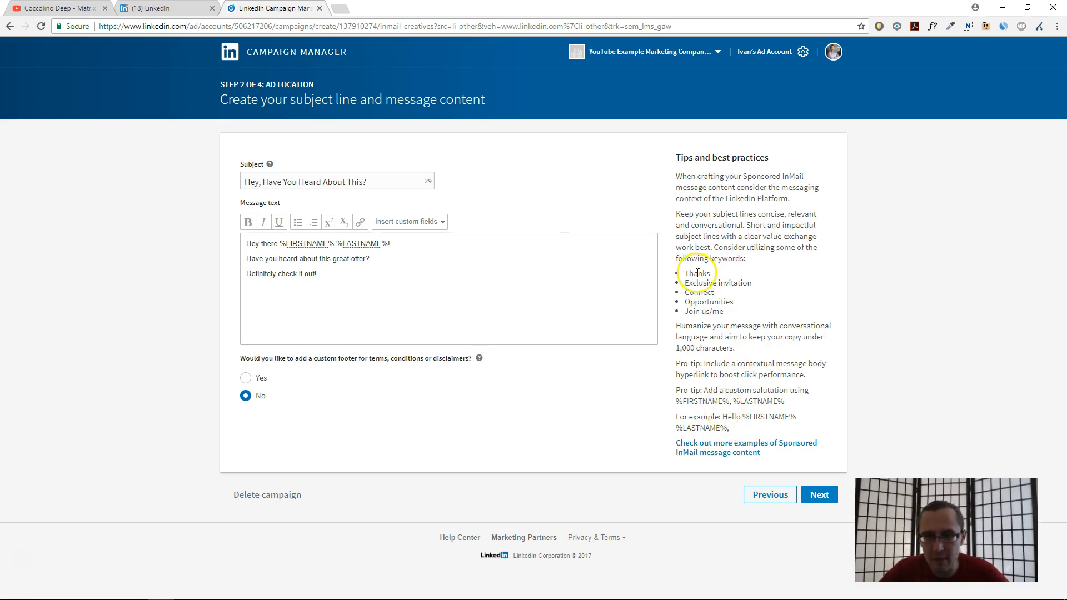
{"action": "left_click_drag", "start_coordinate": [683, 272], "coordinate": [723, 312]}
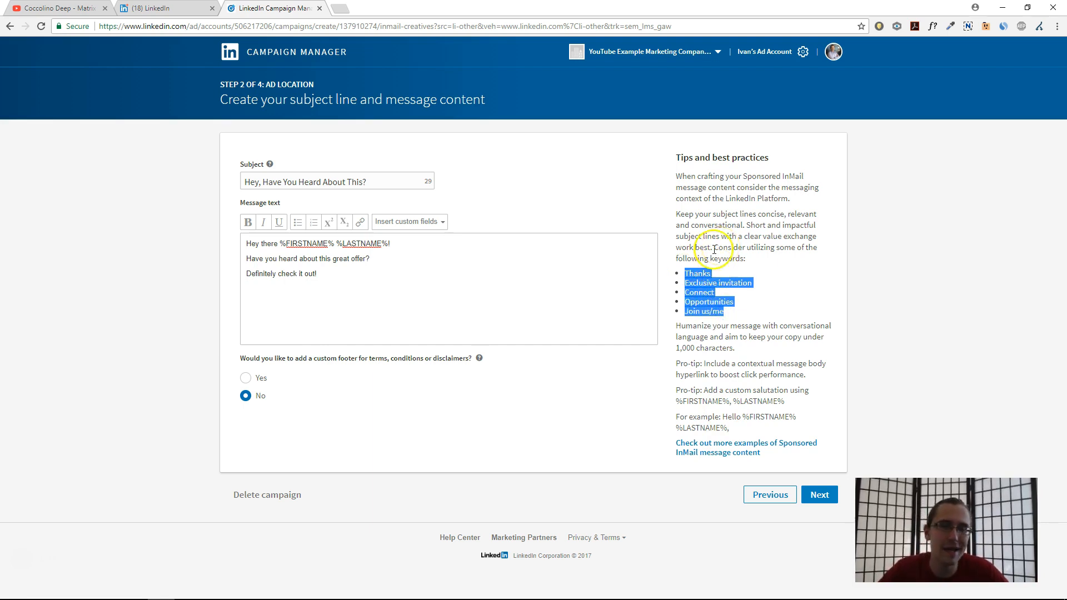
{"action": "left_click", "coordinate": [695, 285]}
{"action": "double_click", "coordinate": [694, 293]}
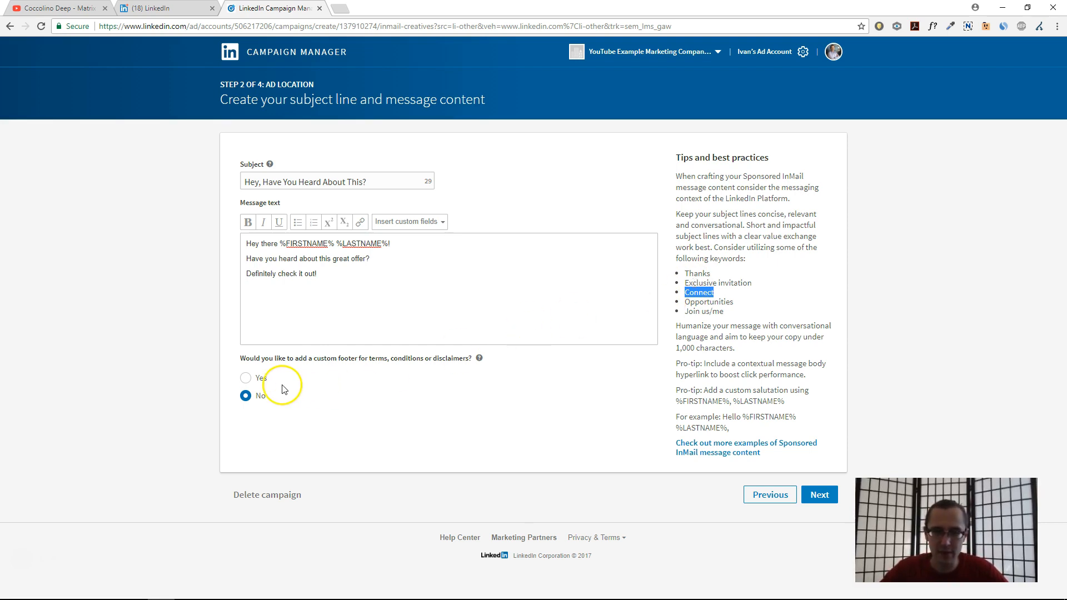
Check the custom footer option for terms or disclaimers, leave it at No and continue to the landing page step
{"action": "left_click_drag", "start_coordinate": [313, 358], "coordinate": [403, 359]}
{"action": "left_click", "coordinate": [256, 382]}
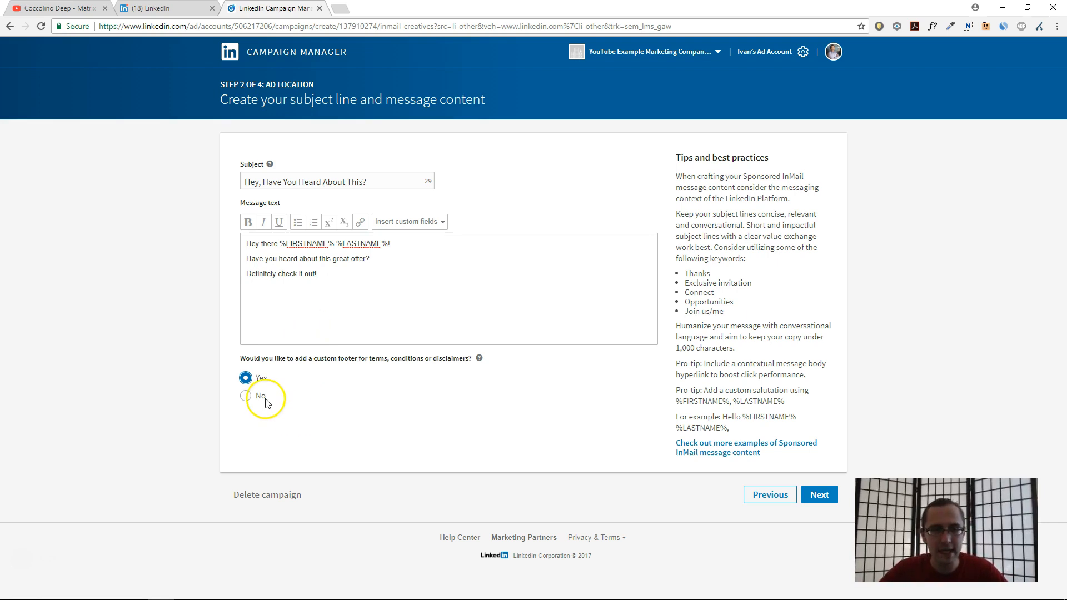
{"action": "left_click", "coordinate": [246, 397]}
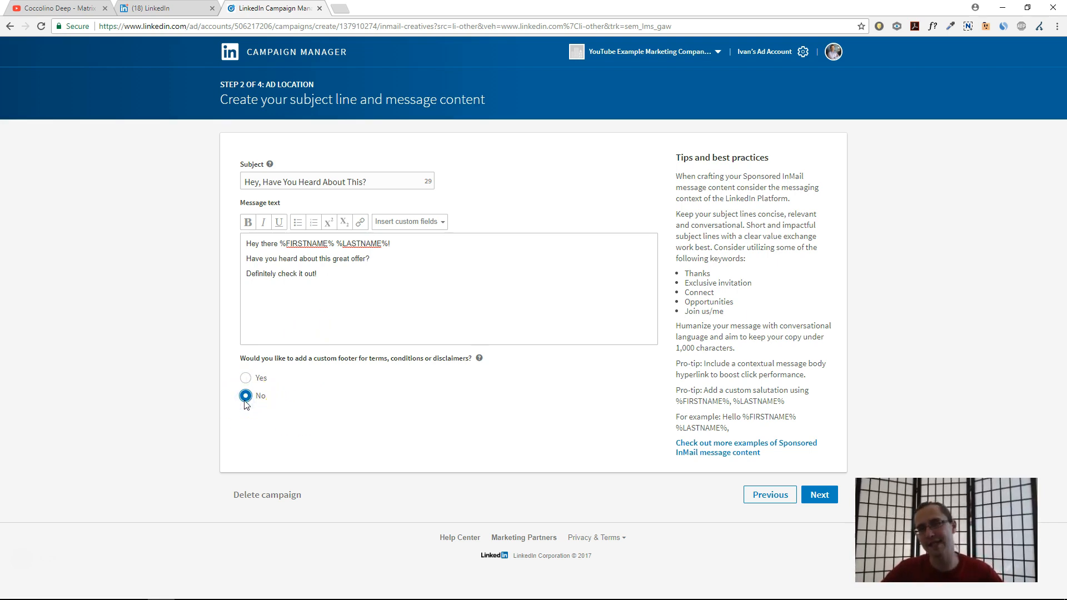
{"action": "left_click", "coordinate": [827, 495]}
{"action": "left_click", "coordinate": [282, 184]}
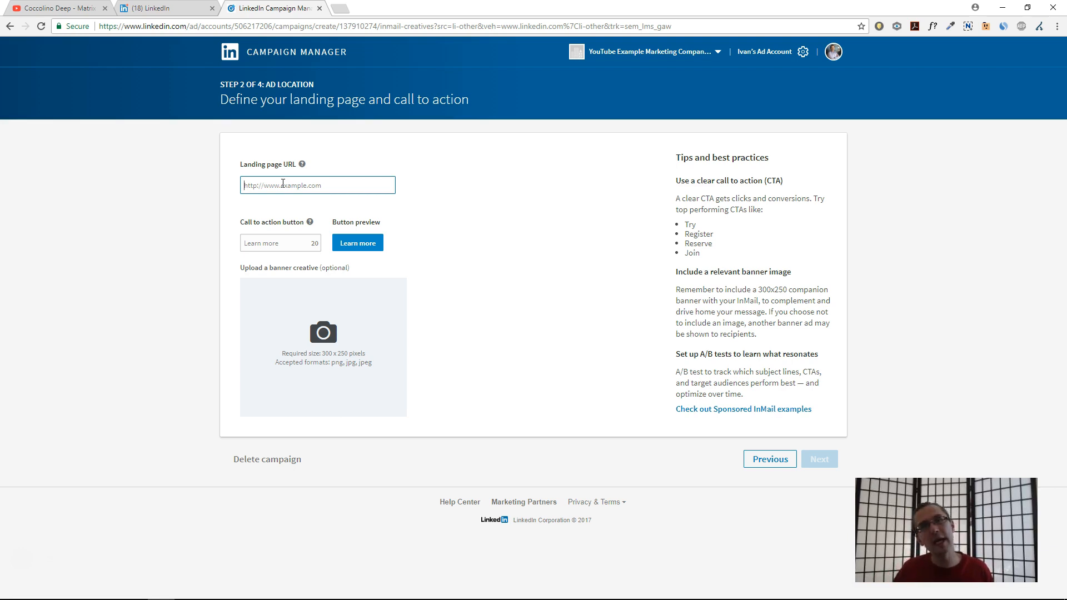
{"action": "type", "text": "https://w"}
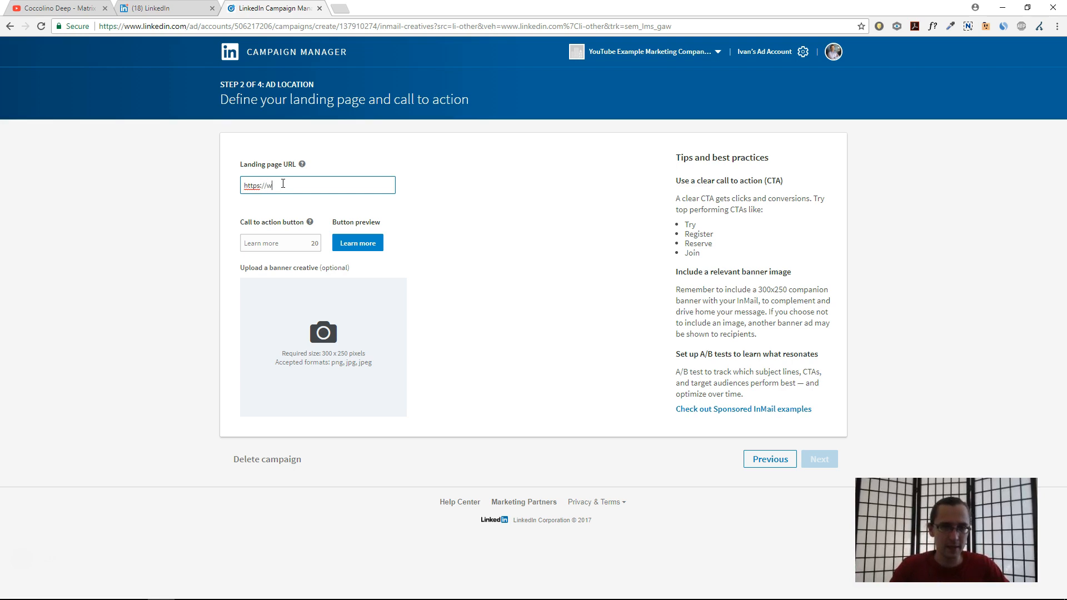
{"action": "type", "text": "ww.amarketingessentials.com"}
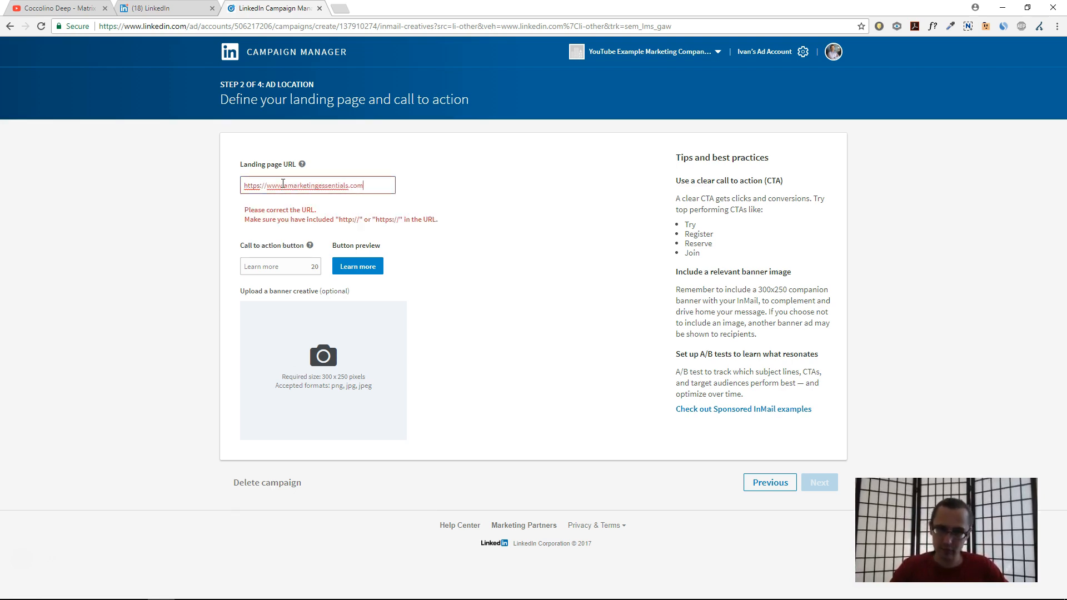
{"action": "left_click", "coordinate": [279, 239]}
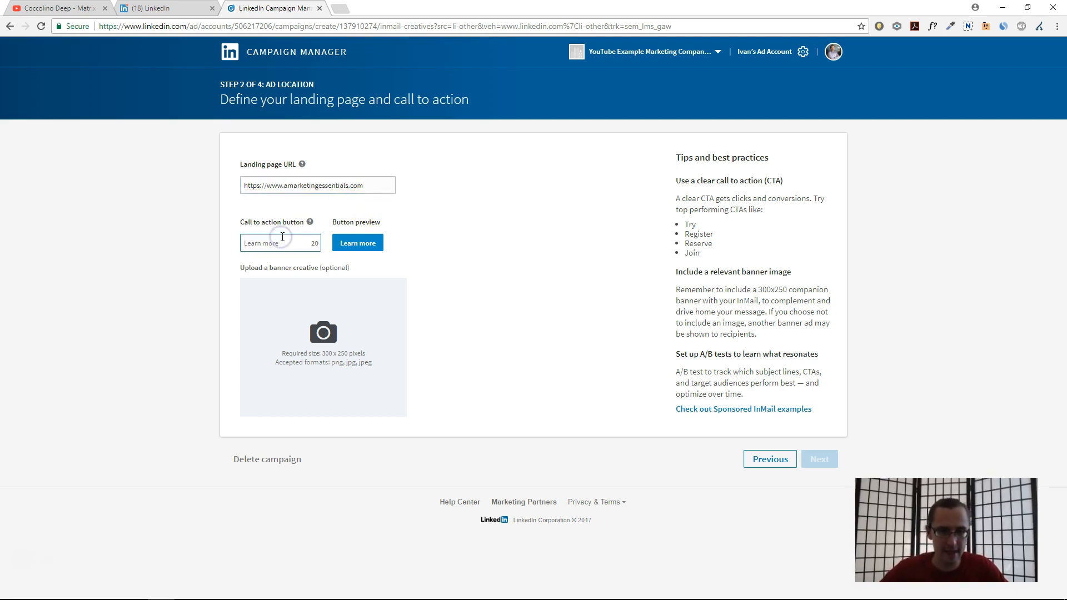
{"action": "type", "text": "Find Out Mo"}
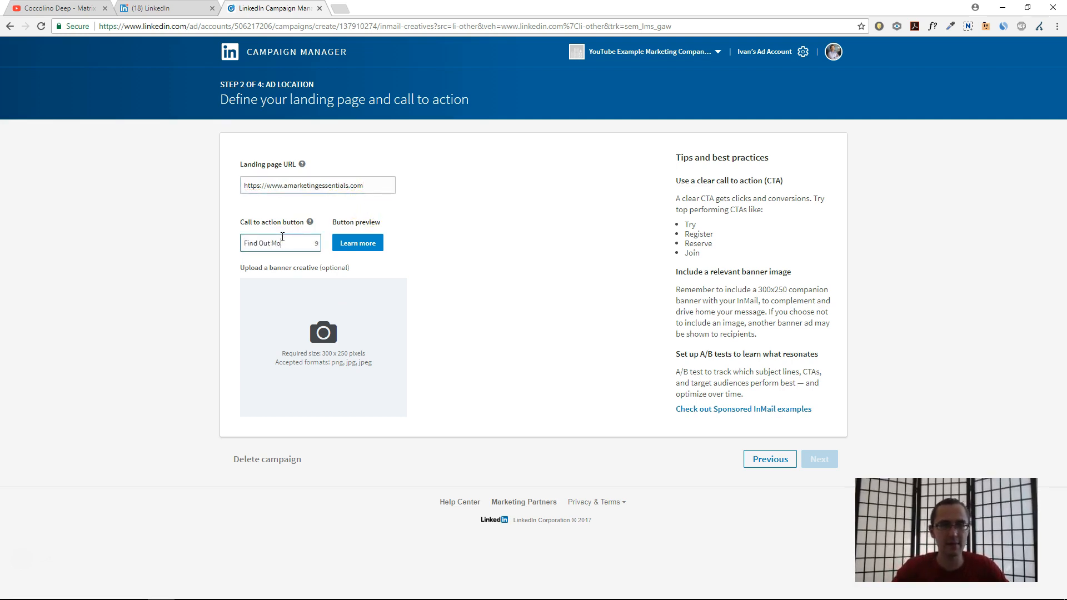
{"action": "left_click", "coordinate": [530, 235]}
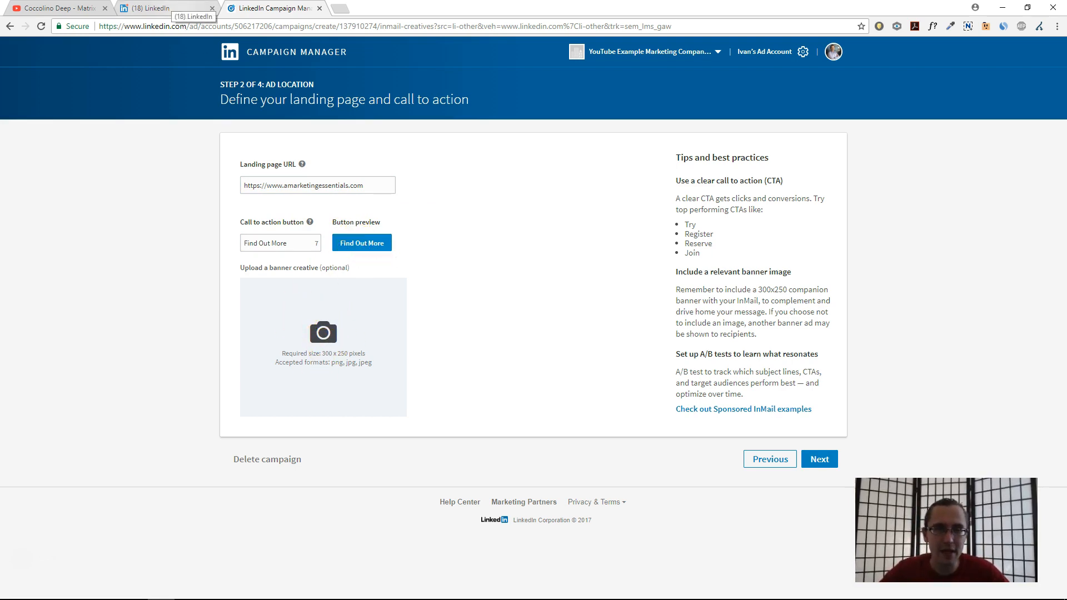
Switch to LinkedIn Messaging, examine the banner and personalised greeting in received sponsored messages, and return to Campaign Manager
{"action": "left_click", "coordinate": [166, 8]}
{"action": "left_click", "coordinate": [778, 369]}
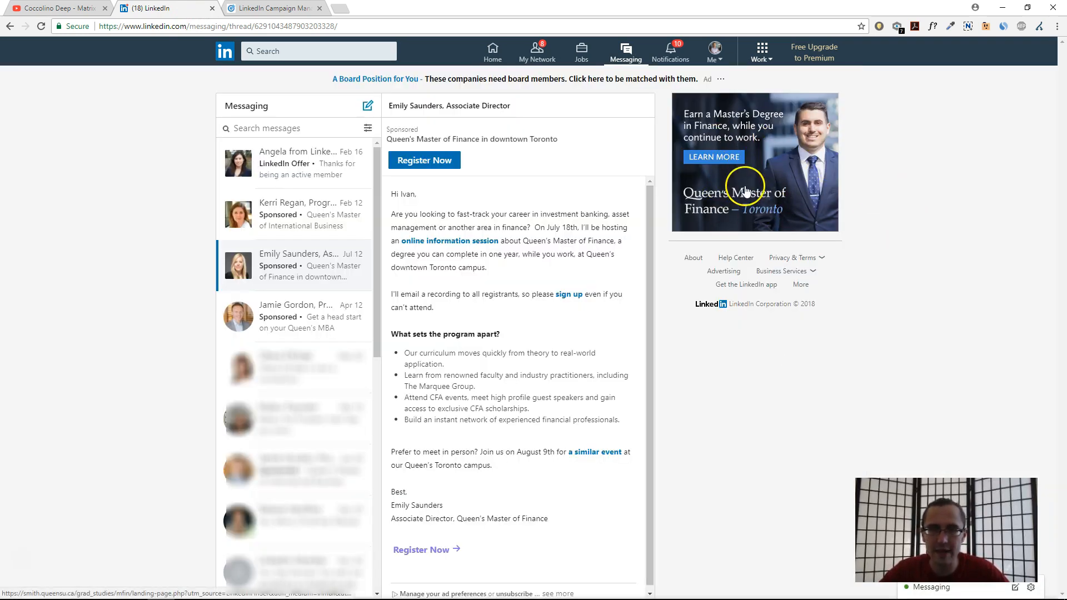
{"action": "left_click", "coordinate": [297, 209]}
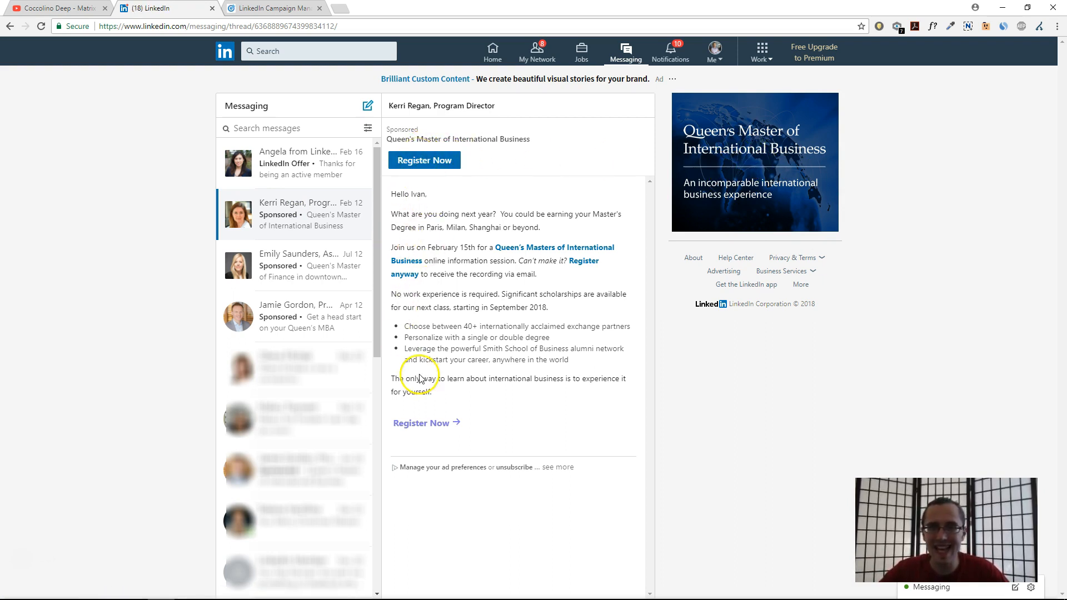
{"action": "double_click", "coordinate": [416, 195]}
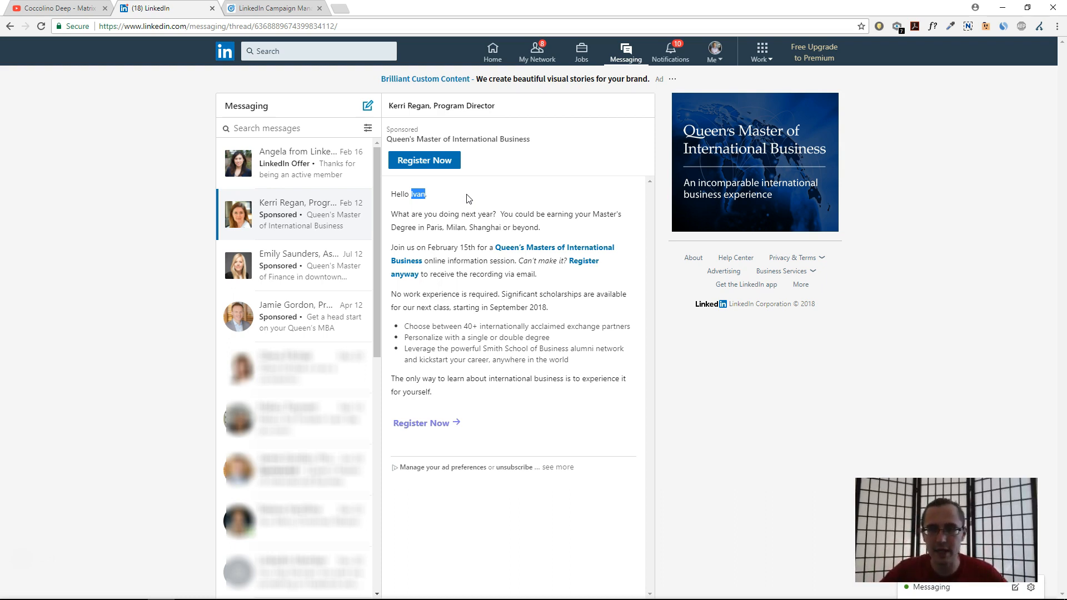
{"action": "left_click", "coordinate": [290, 10]}
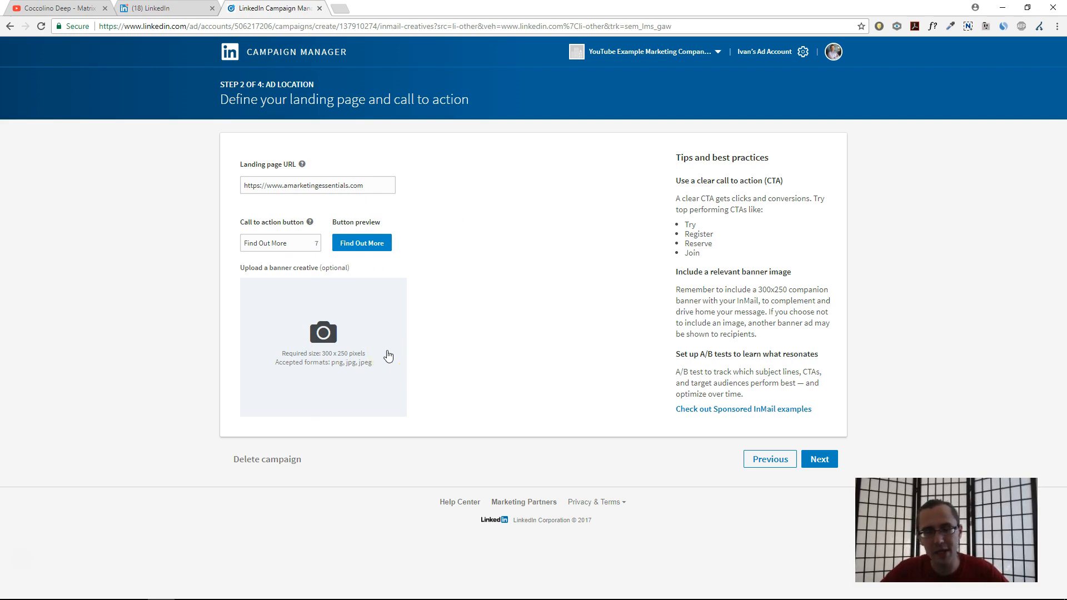
Save the ad without a banner creative and continue to the audience creation step
{"action": "mouse_move", "coordinate": [364, 351]}
{"action": "left_mouse_down"}
{"action": "mouse_move", "coordinate": [329, 340]}
{"action": "mouse_move", "coordinate": [345, 371]}
{"action": "left_mouse_up"}
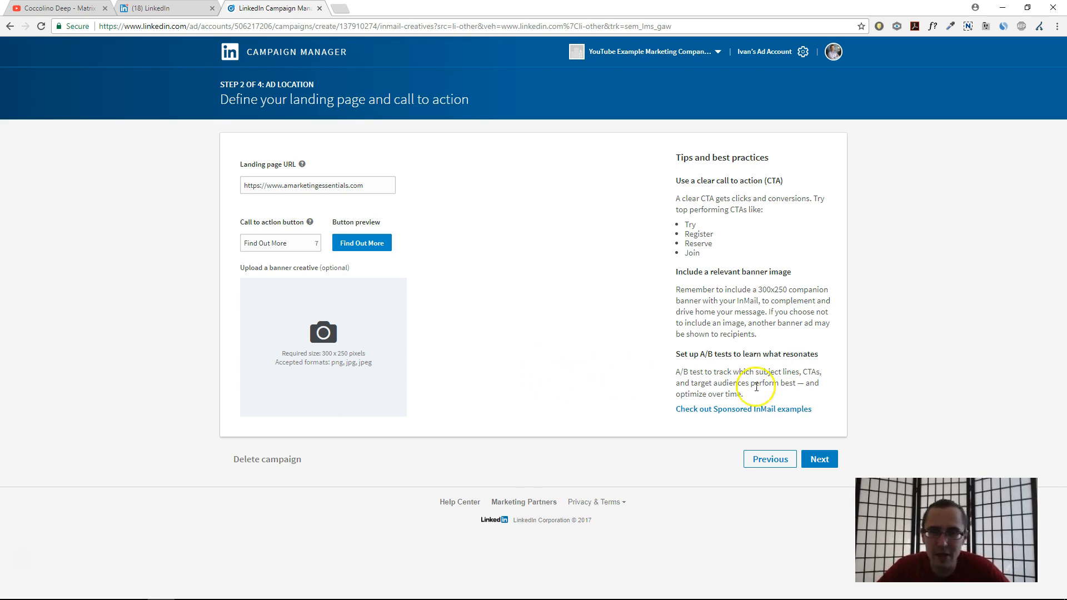
{"action": "left_click", "coordinate": [816, 464]}
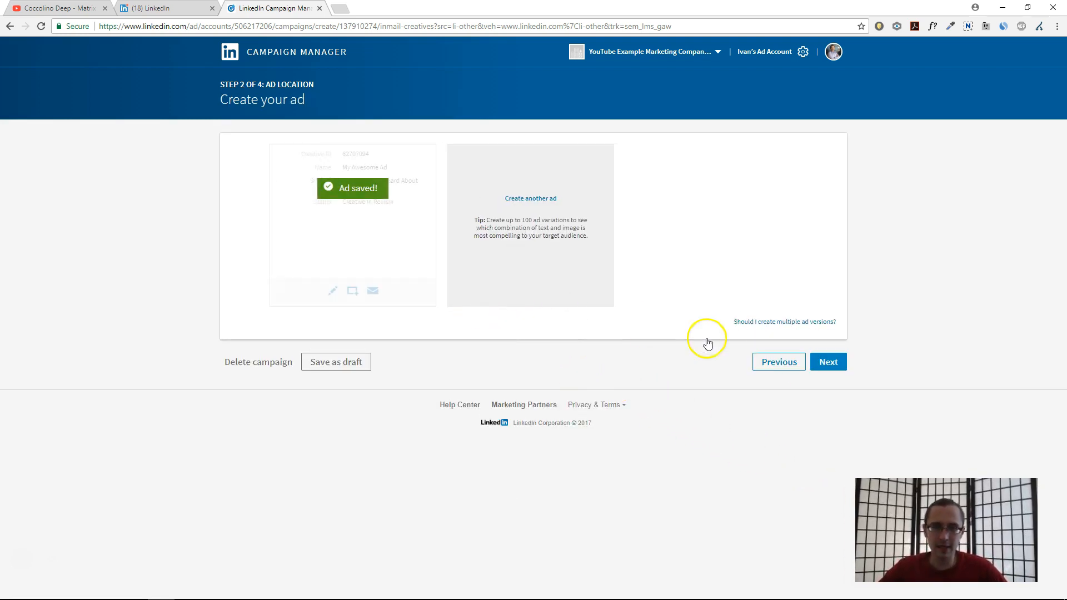
{"action": "left_click", "coordinate": [827, 362]}
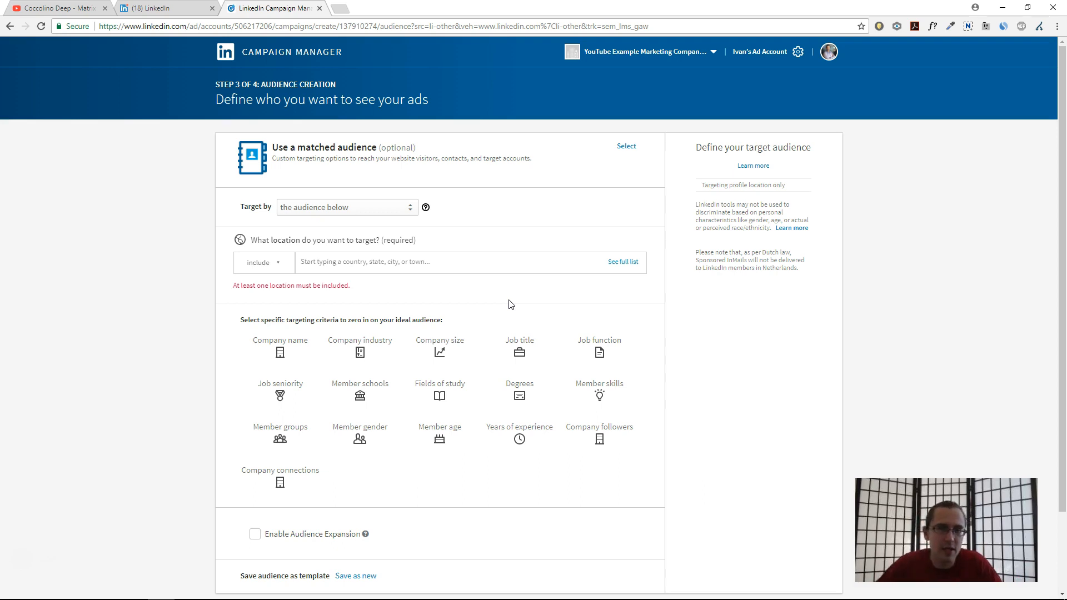
Keep targeting by "the audience below" and include North America as the target location from the full location list
{"action": "left_click", "coordinate": [371, 208]}
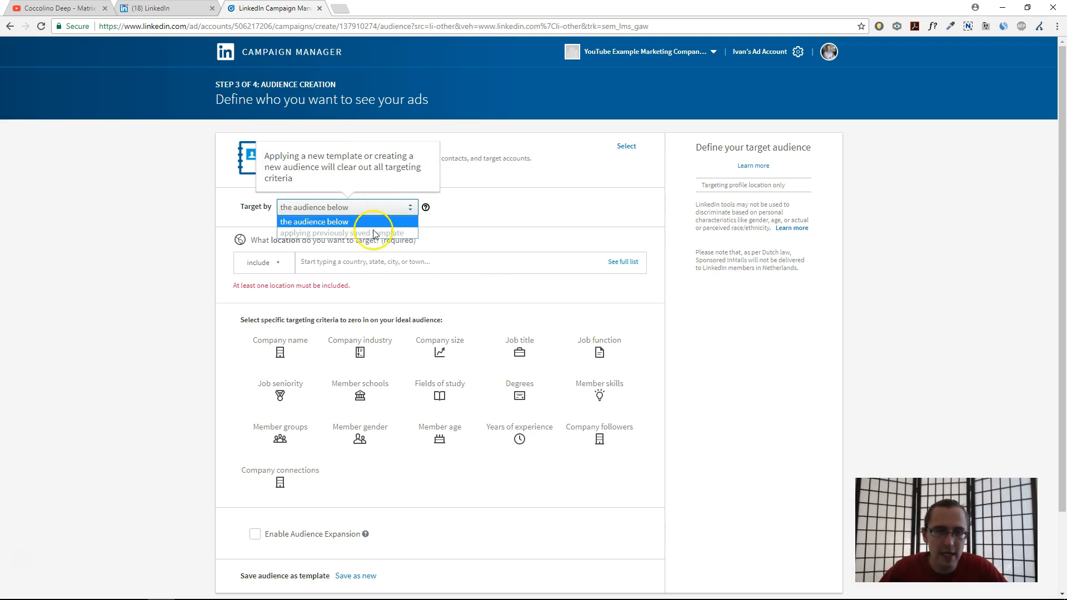
{"action": "left_click", "coordinate": [476, 228]}
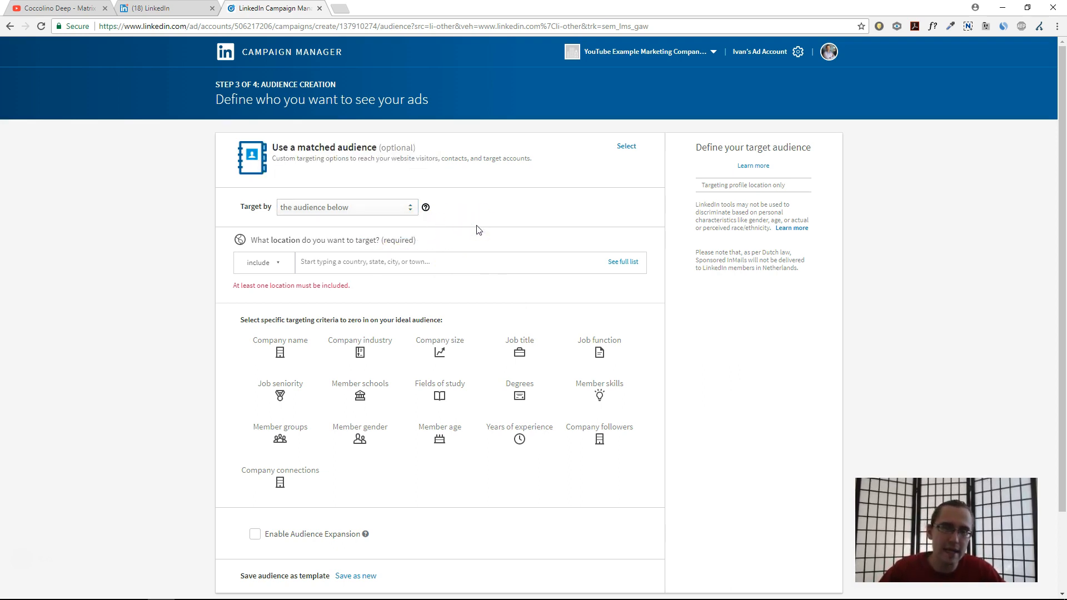
{"action": "left_click", "coordinate": [397, 265]}
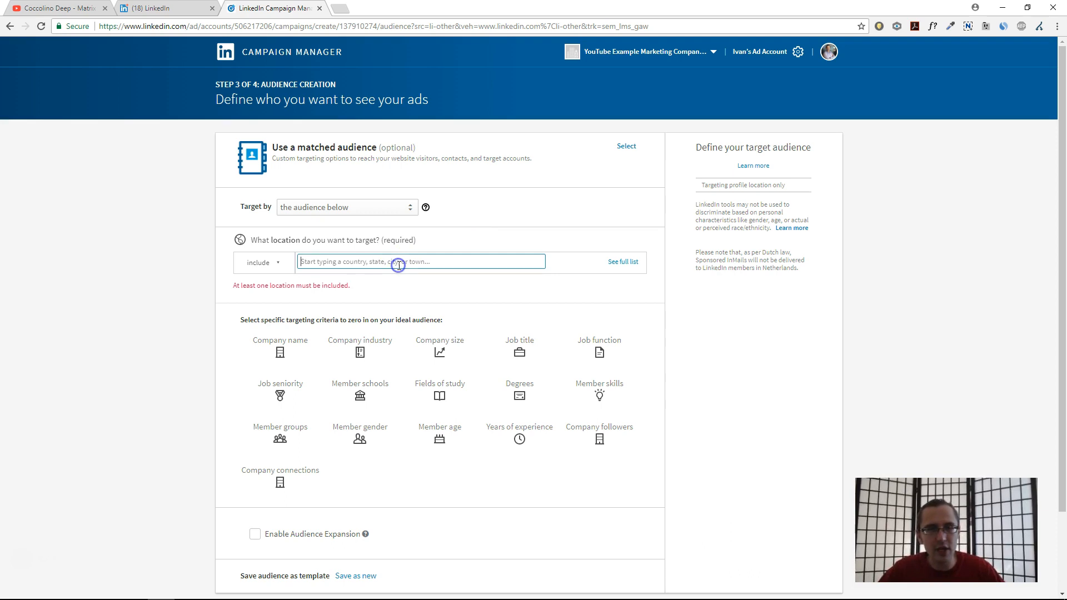
{"action": "left_click", "coordinate": [277, 263]}
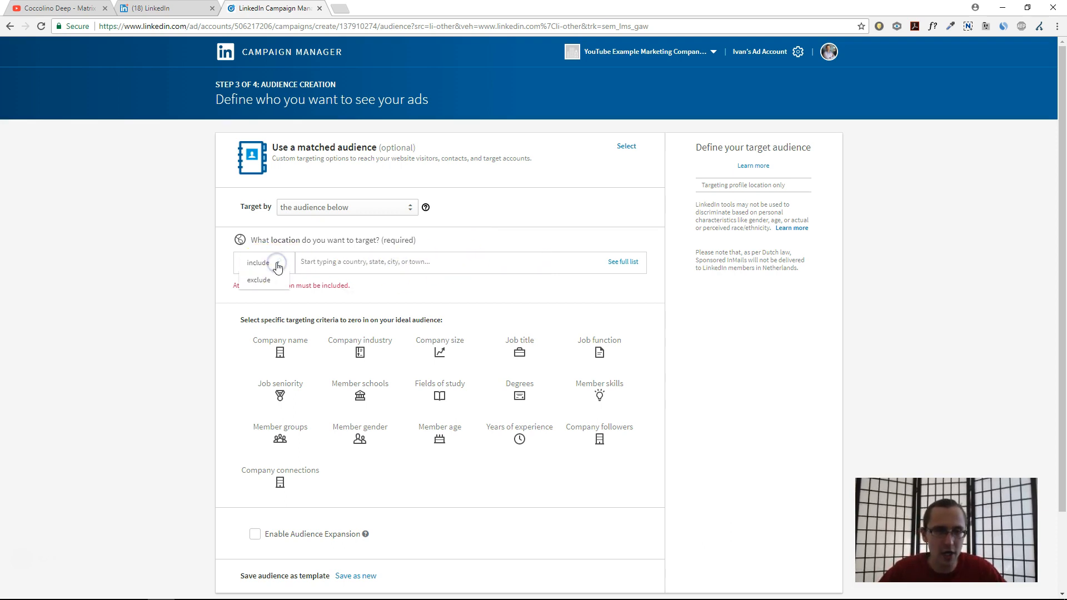
{"action": "left_click", "coordinate": [623, 262]}
{"action": "scroll", "coordinate": [261, 328], "scroll_direction": "down", "scroll_amount": 1}
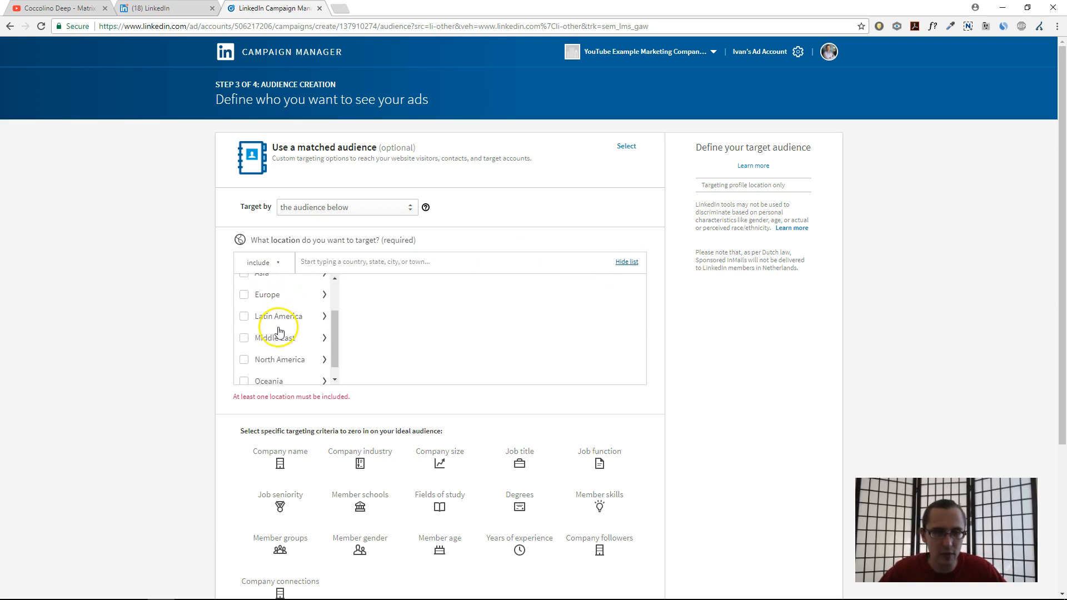
{"action": "scroll", "coordinate": [267, 358], "scroll_direction": "down", "scroll_amount": 1}
{"action": "left_click", "coordinate": [267, 345]}
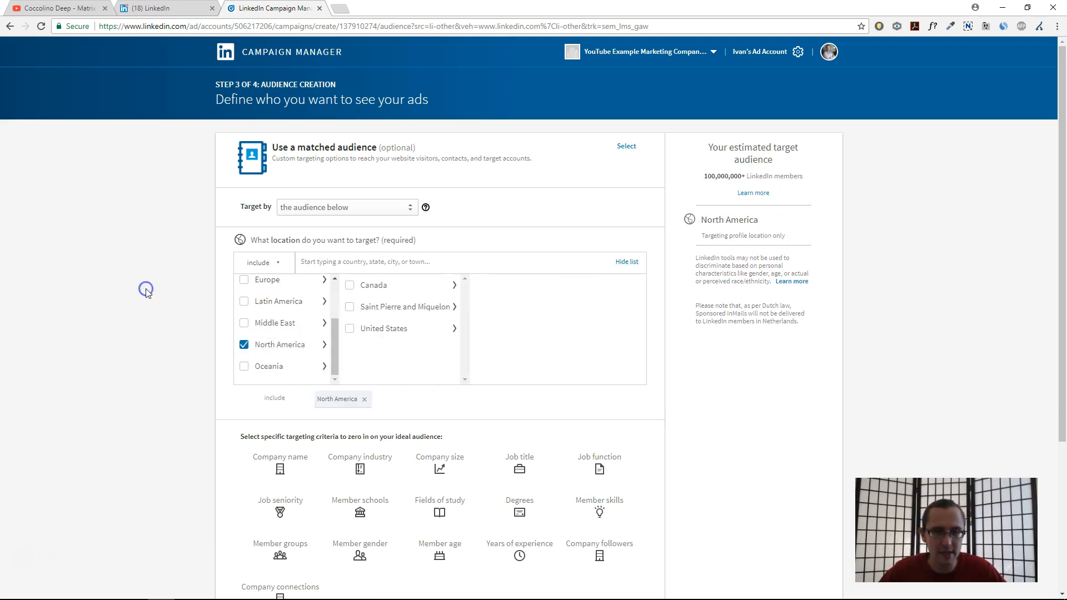
{"action": "left_click", "coordinate": [626, 262]}
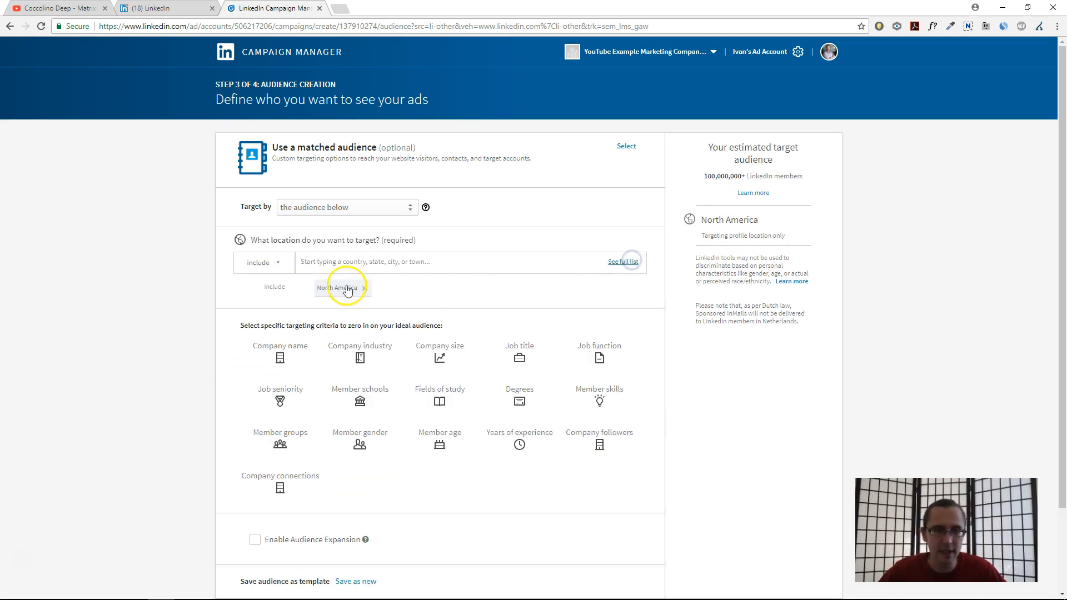
Add company size as a targeting criterion and include companies with 10,001+ employees
{"action": "scroll", "coordinate": [366, 340], "scroll_direction": "down", "scroll_amount": 2}
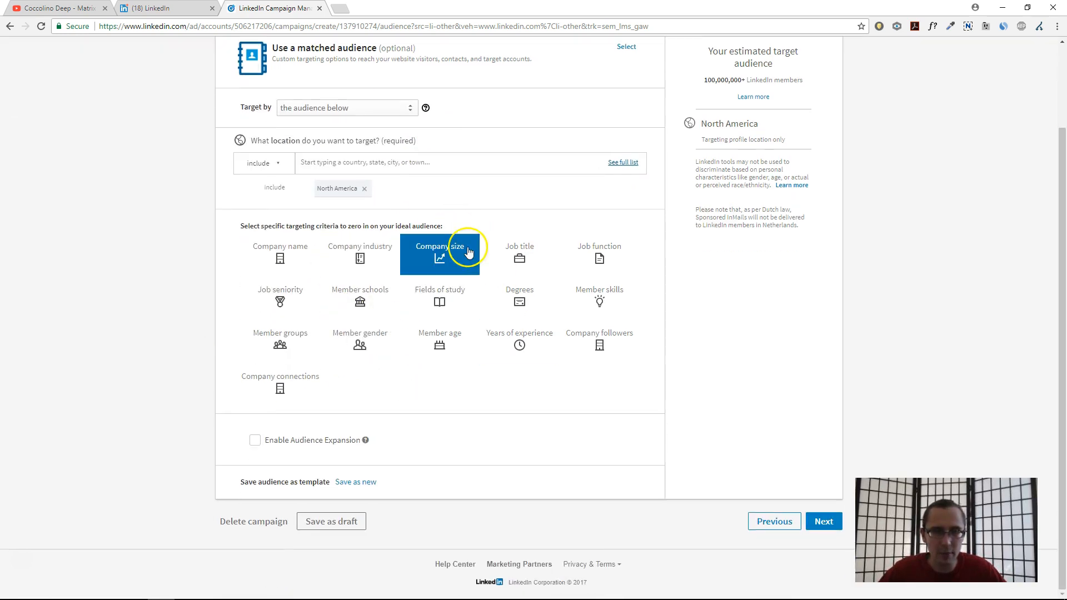
{"action": "left_click", "coordinate": [440, 253]}
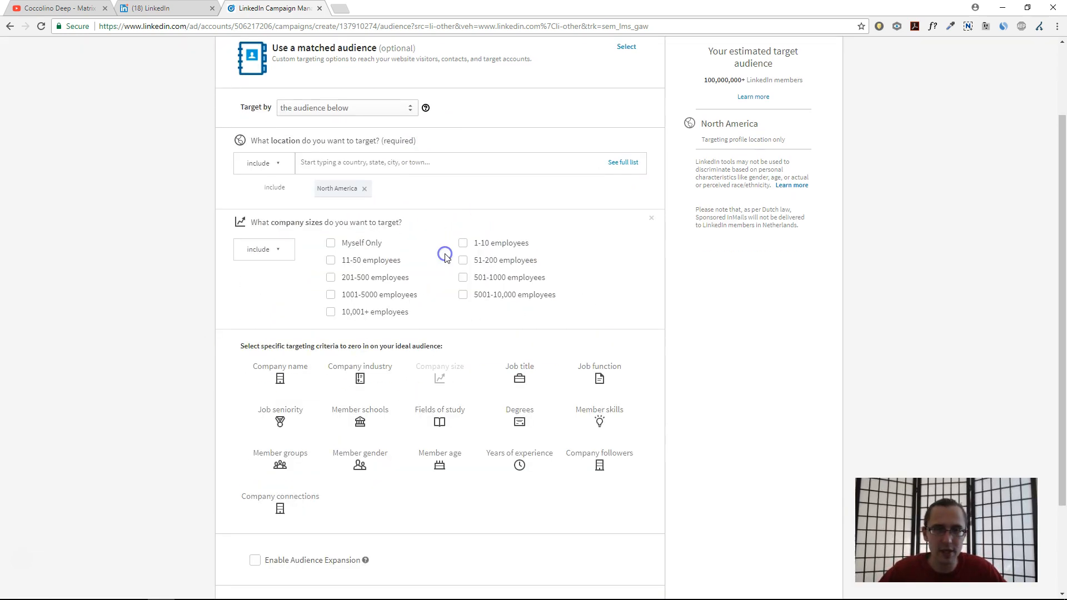
{"action": "left_click", "coordinate": [345, 315]}
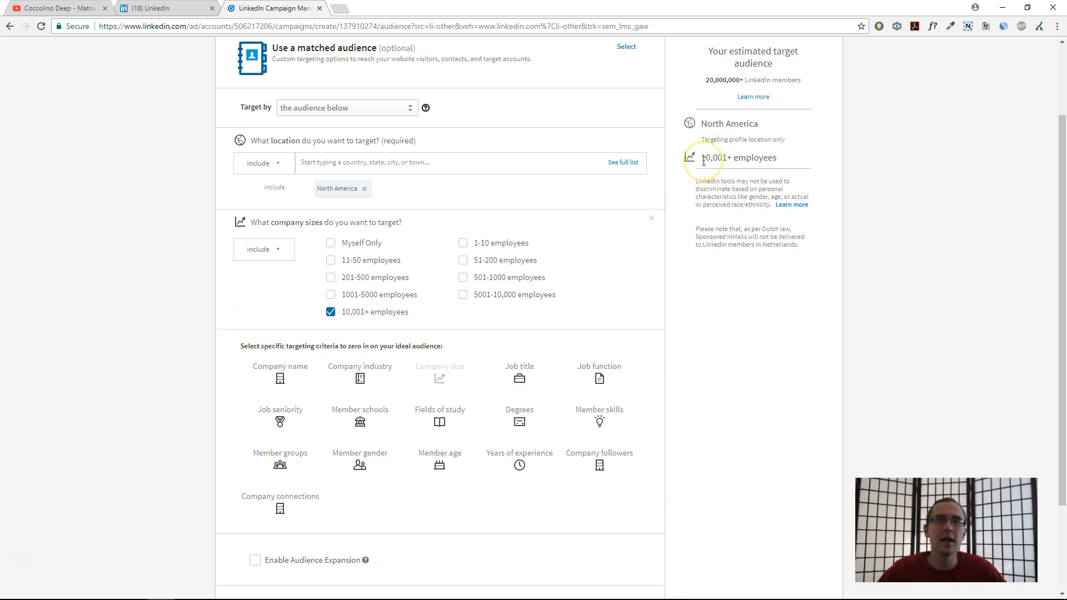
{"action": "left_click", "coordinate": [130, 286]}
{"action": "scroll", "coordinate": [189, 323], "scroll_direction": "up", "scroll_amount": 1}
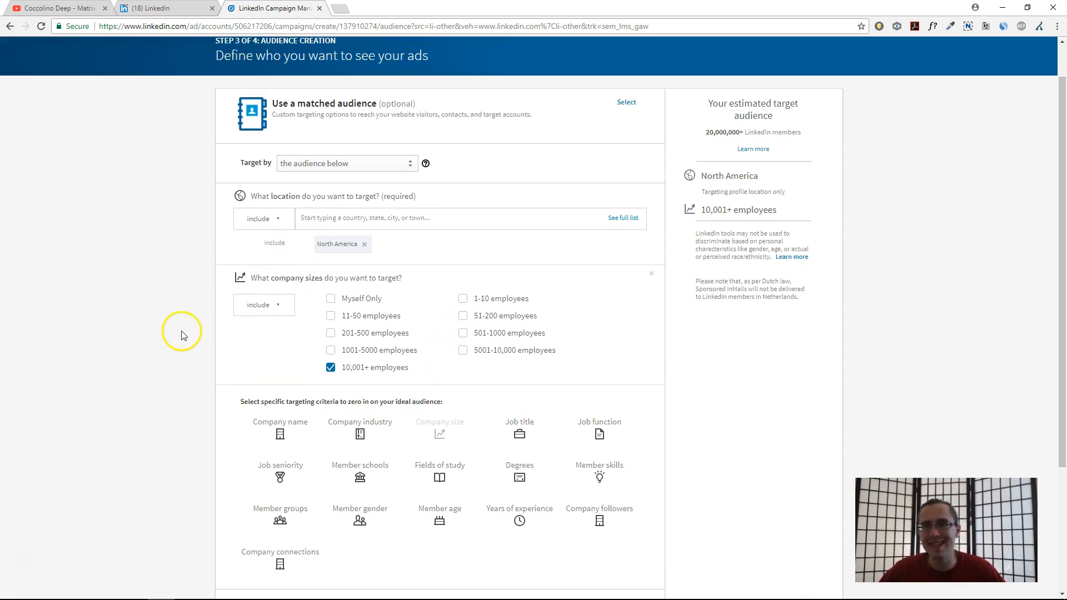
Clear the 10,001+ employees choice, try the job title criterion, and remove both the company size and job title targeting
{"action": "left_click", "coordinate": [331, 367]}
{"action": "left_click", "coordinate": [520, 433]}
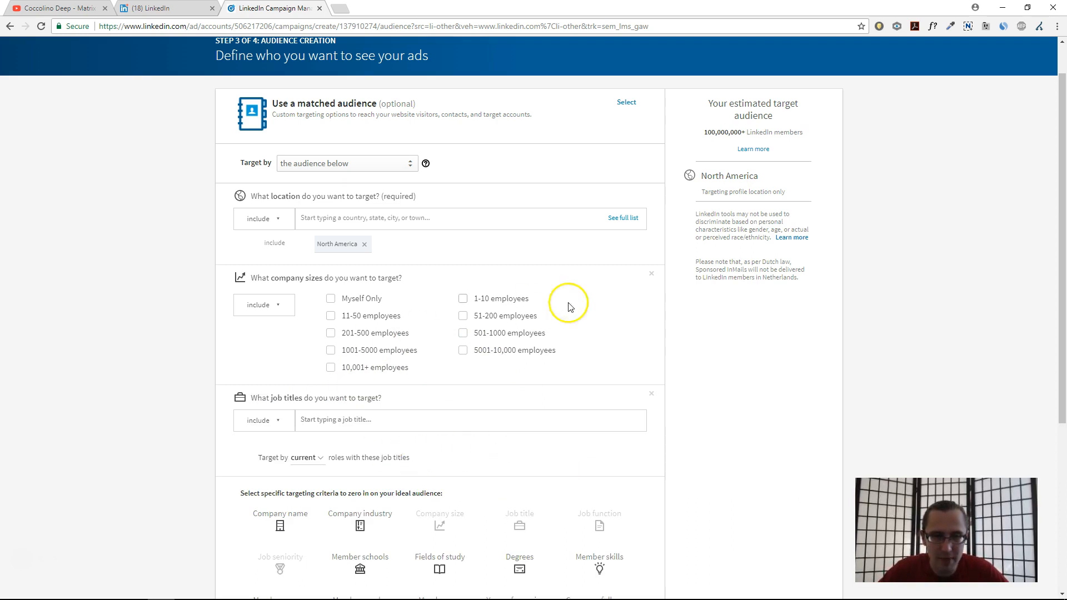
{"action": "left_click", "coordinate": [651, 273]}
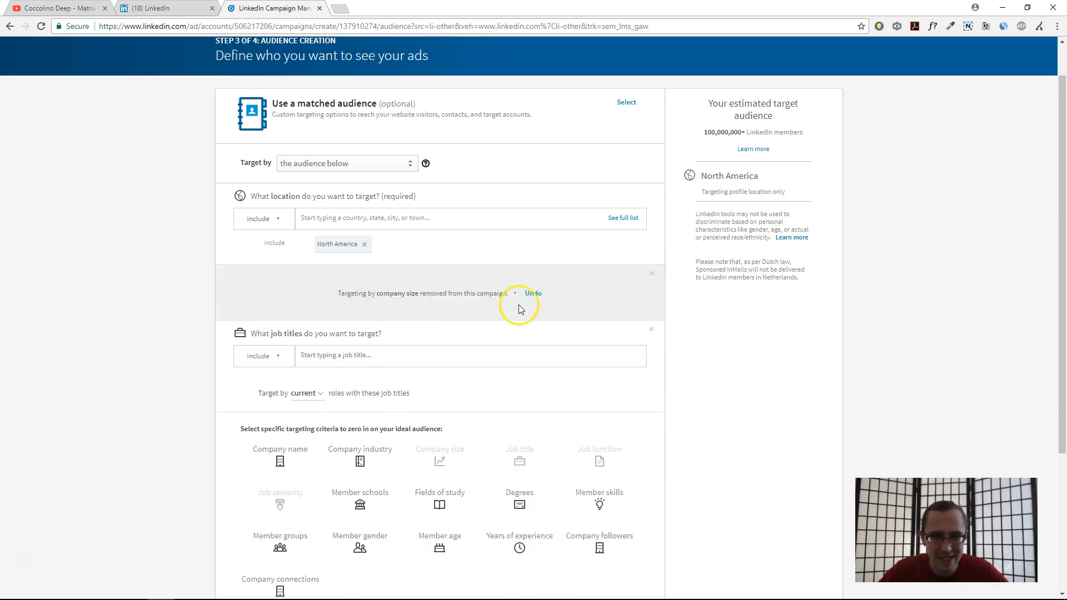
{"action": "left_click", "coordinate": [651, 329]}
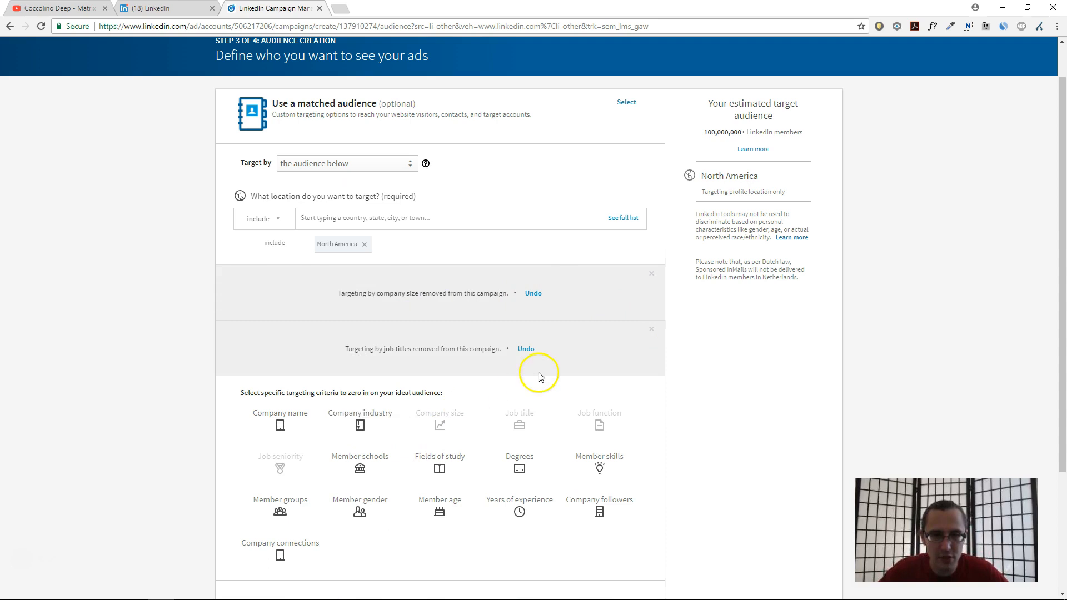
Dismiss the notices about removed targeting and add company industry targeting that includes Marketing and Advertising
{"action": "left_click", "coordinate": [651, 274]}
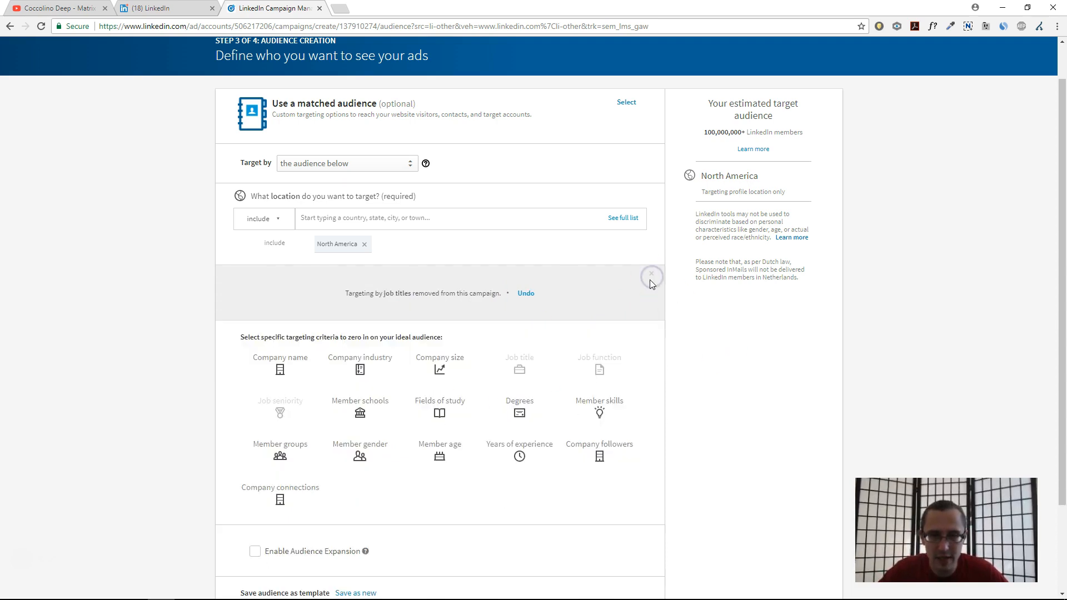
{"action": "left_click", "coordinate": [651, 275]}
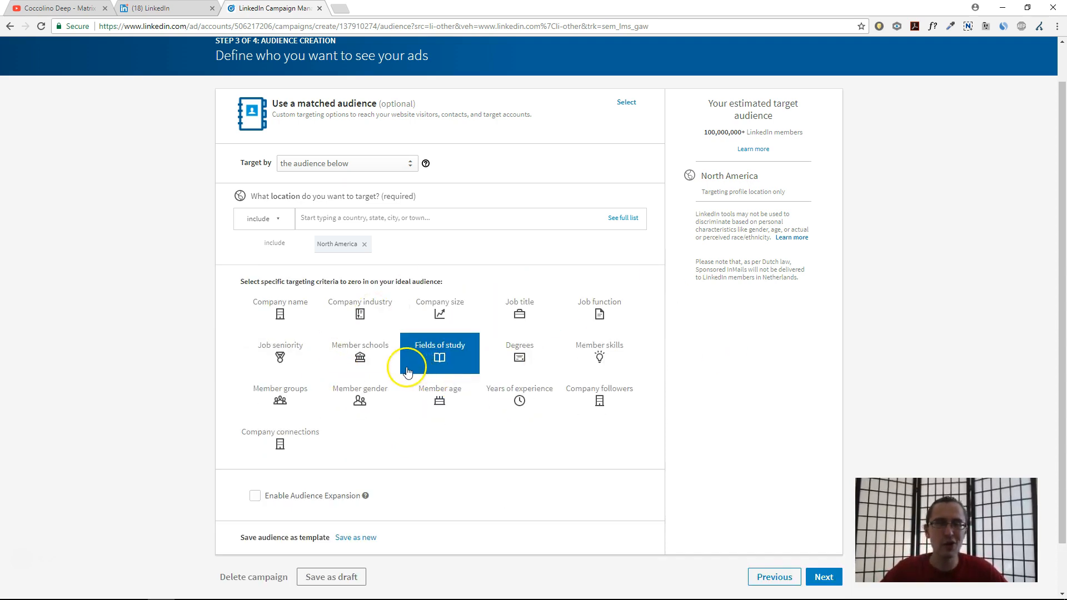
{"action": "left_click", "coordinate": [347, 325]}
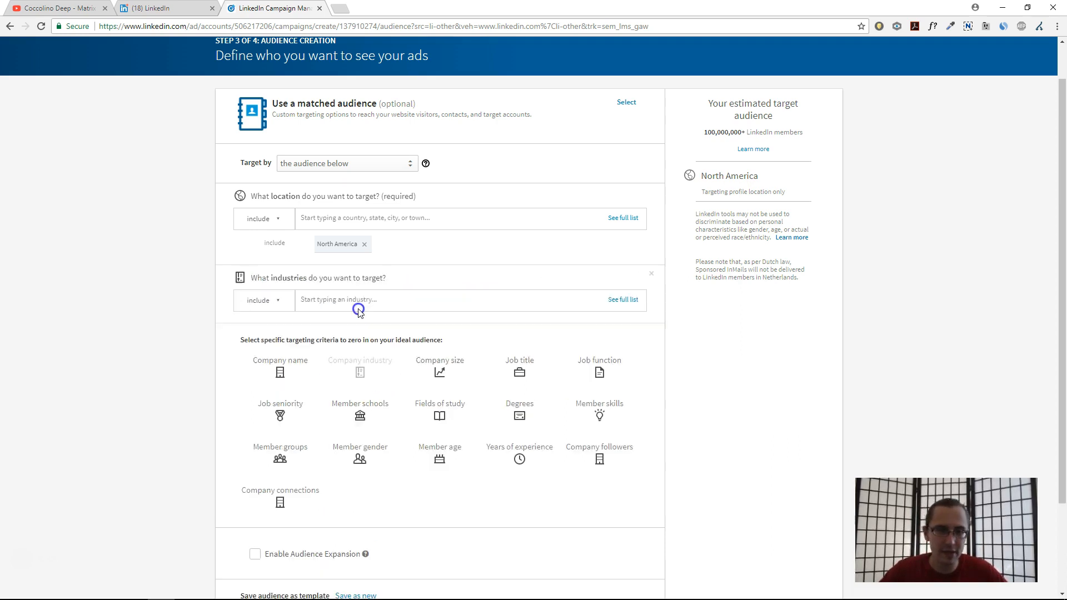
{"action": "left_click", "coordinate": [359, 299]}
{"action": "type", "text": "market"}
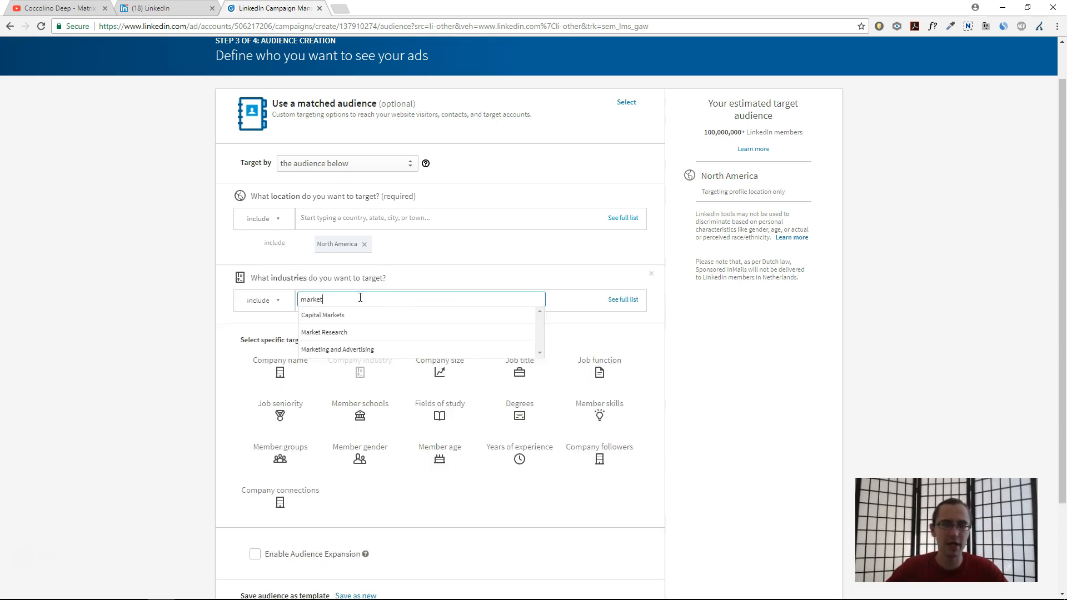
{"action": "left_click", "coordinate": [401, 350]}
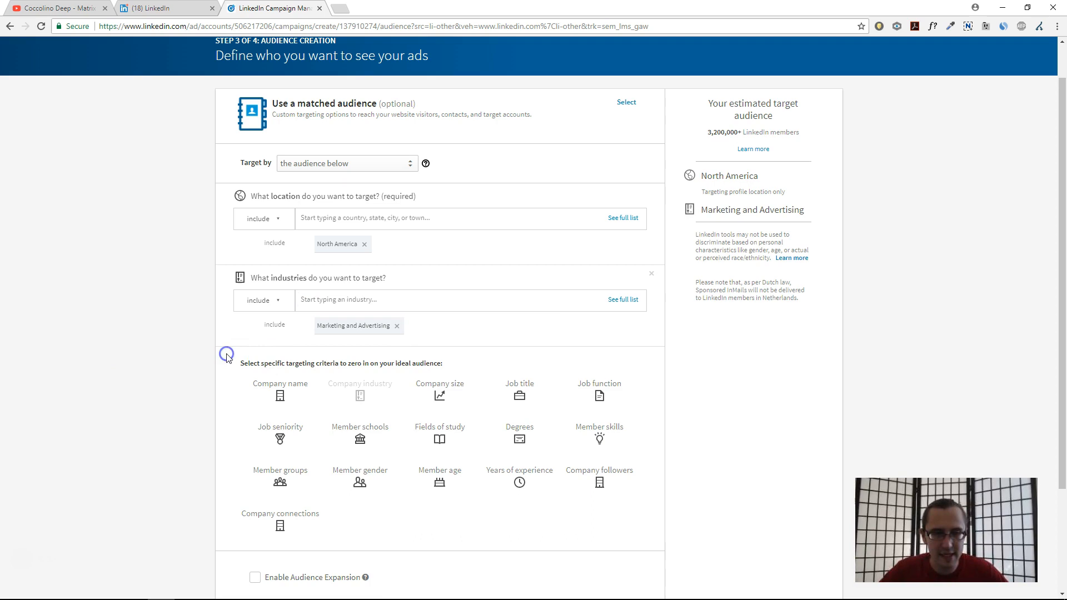
Add company size targeting for 501-1000 employees and check the estimated target audience
{"action": "left_click", "coordinate": [463, 403]}
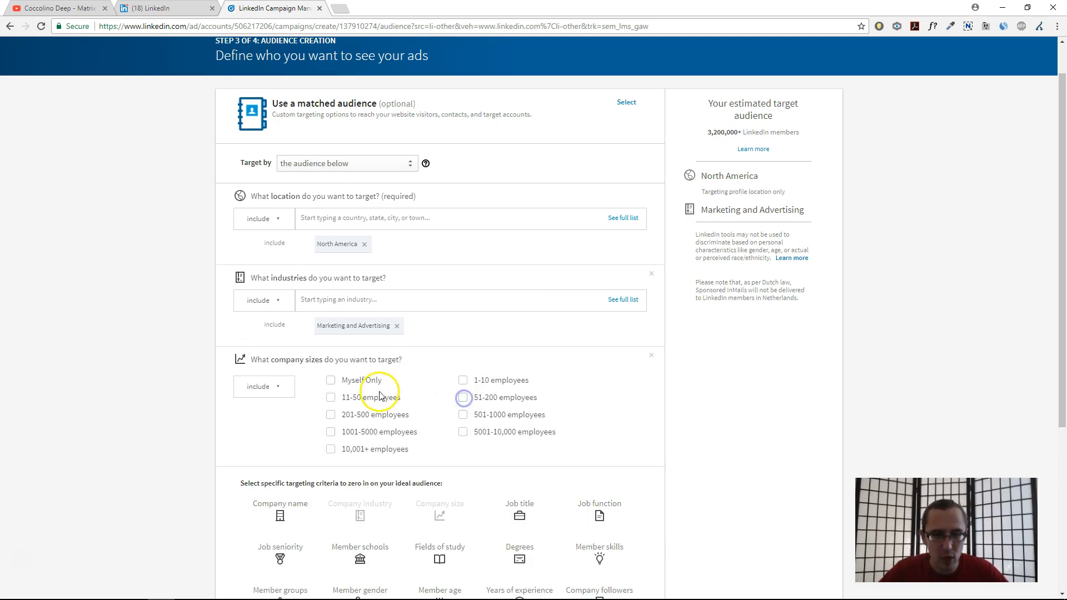
{"action": "left_click", "coordinate": [463, 415]}
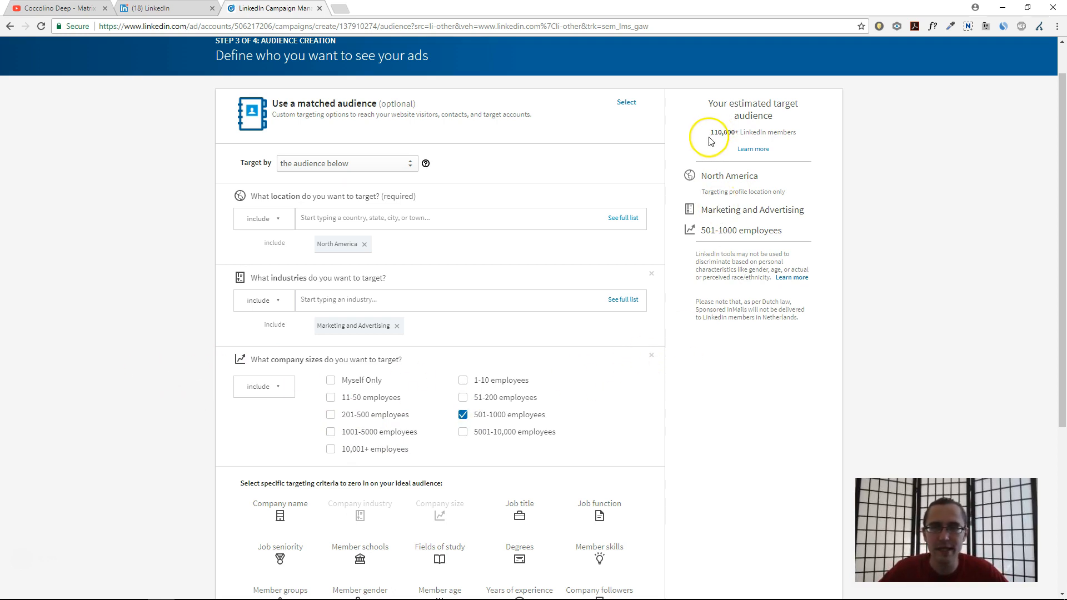
{"action": "left_click_drag", "start_coordinate": [711, 132], "coordinate": [797, 128]}
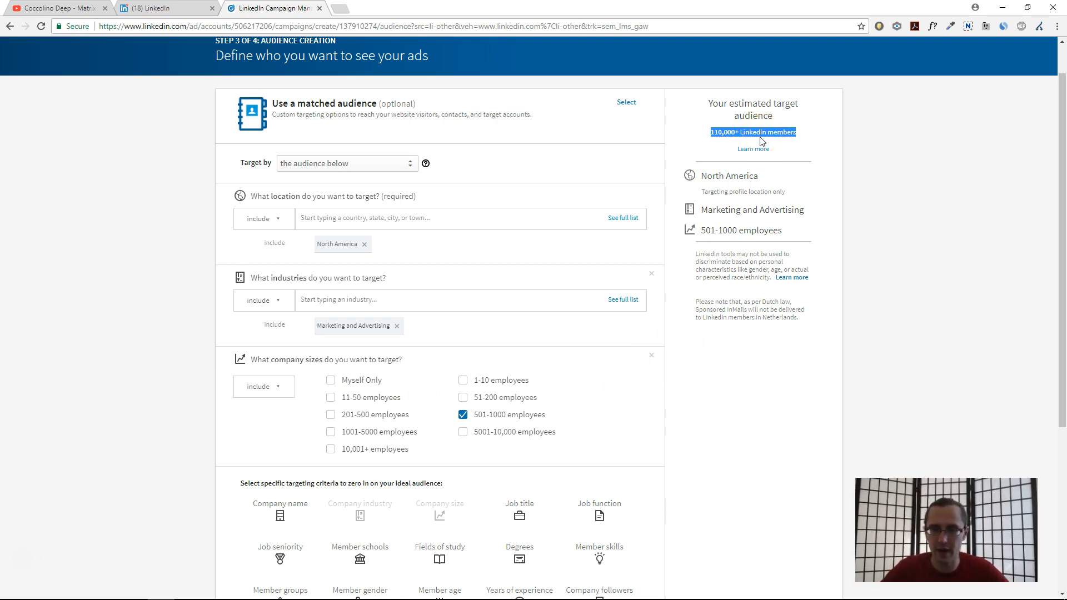
Examine the Audience Expansion option, the option to save the audience as a template, and the target-by choices
{"action": "scroll", "coordinate": [762, 134], "scroll_direction": "down", "scroll_amount": 4}
{"action": "scroll", "coordinate": [756, 140], "scroll_direction": "down", "scroll_amount": 1}
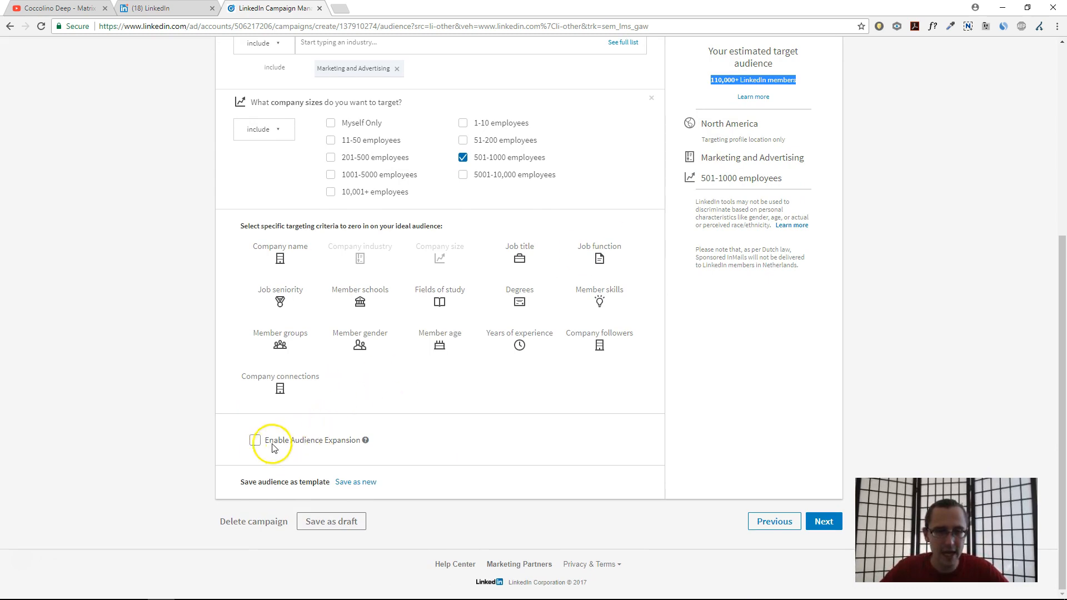
{"action": "mouse_move", "coordinate": [365, 441]}
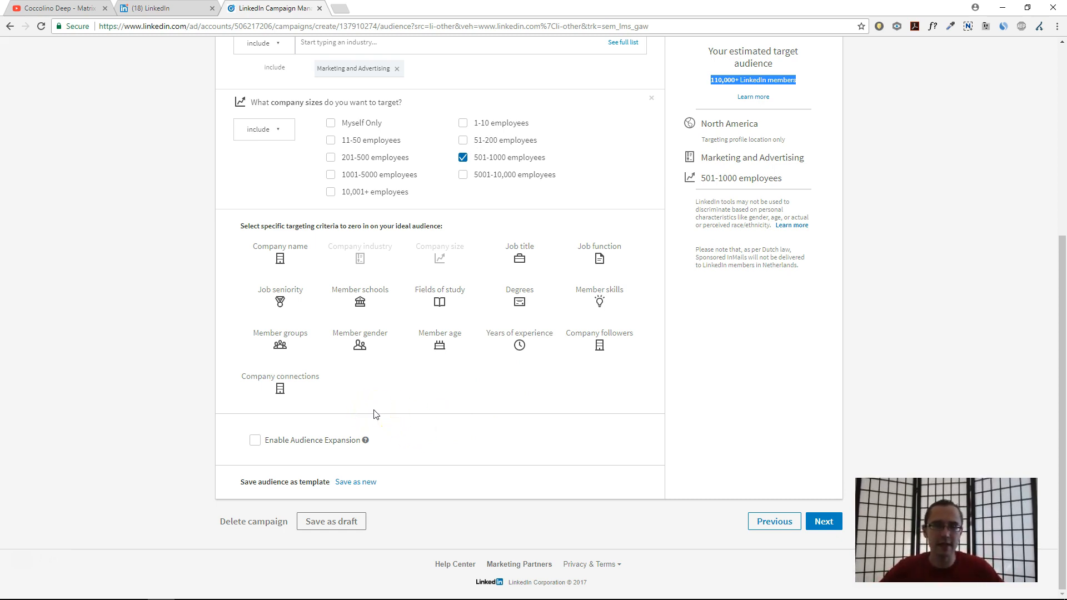
{"action": "left_click_drag", "start_coordinate": [252, 483], "coordinate": [312, 481]}
{"action": "scroll", "coordinate": [431, 452], "scroll_direction": "up", "scroll_amount": 5}
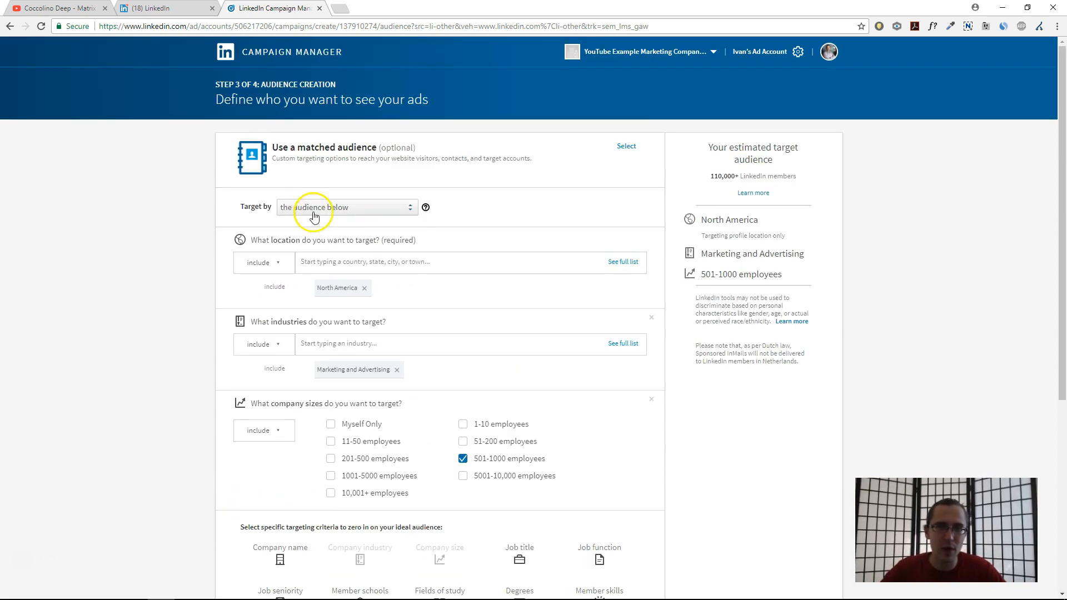
{"action": "scroll", "coordinate": [523, 376], "scroll_direction": "down", "scroll_amount": 5}
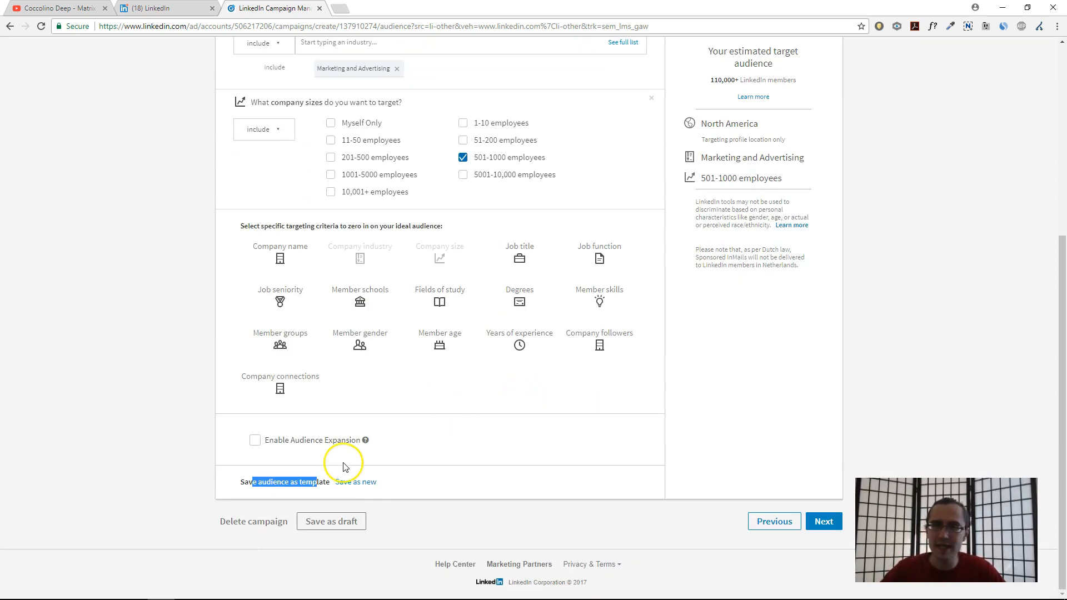
{"action": "scroll", "coordinate": [345, 465], "scroll_direction": "up", "scroll_amount": 5}
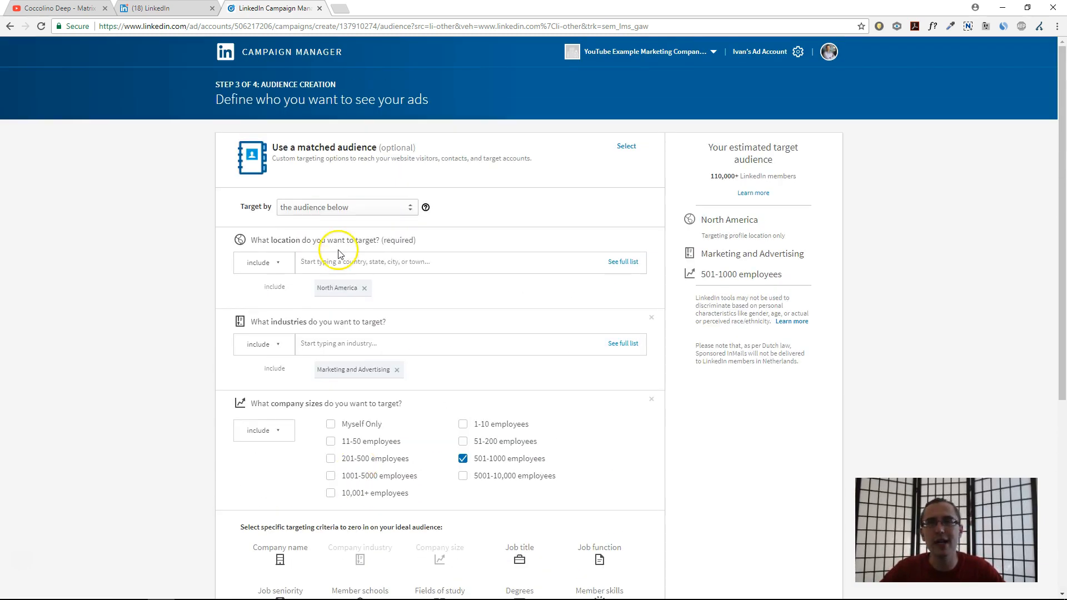
{"action": "left_click", "coordinate": [345, 208]}
{"action": "left_click", "coordinate": [498, 232]}
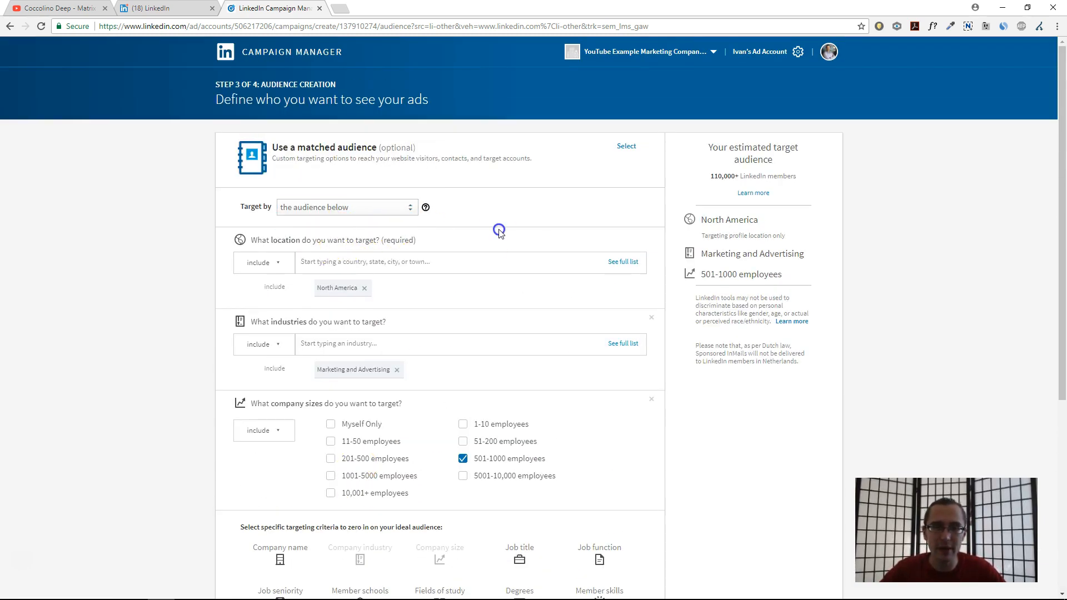
Accept the defined audience and continue to the budget and schedule step
{"action": "scroll", "coordinate": [438, 343], "scroll_direction": "down", "scroll_amount": 4}
{"action": "scroll", "coordinate": [439, 356], "scroll_direction": "down", "scroll_amount": 2}
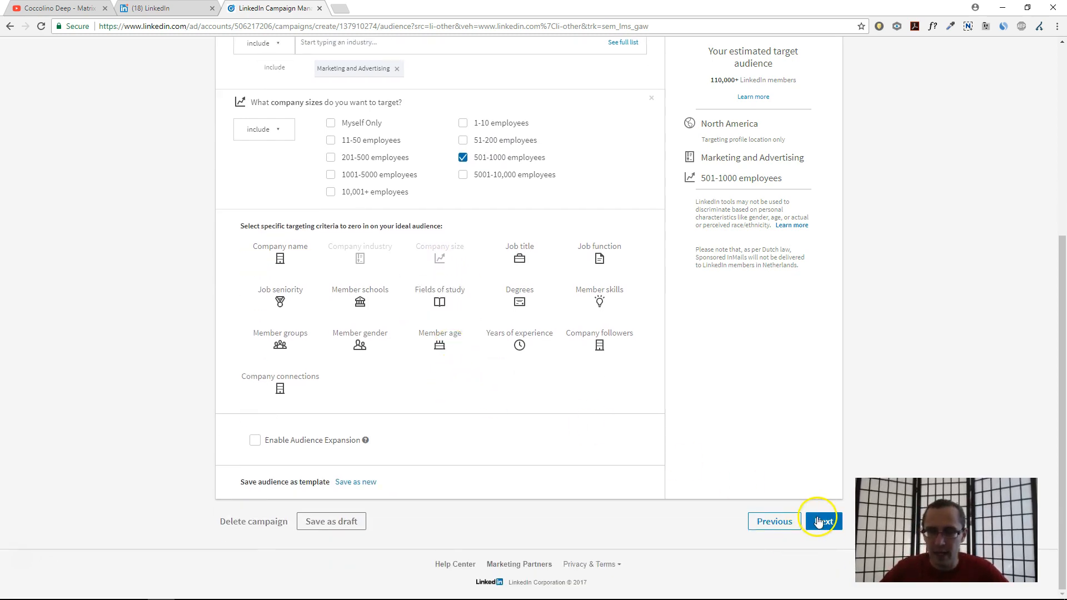
{"action": "left_click", "coordinate": [819, 522]}
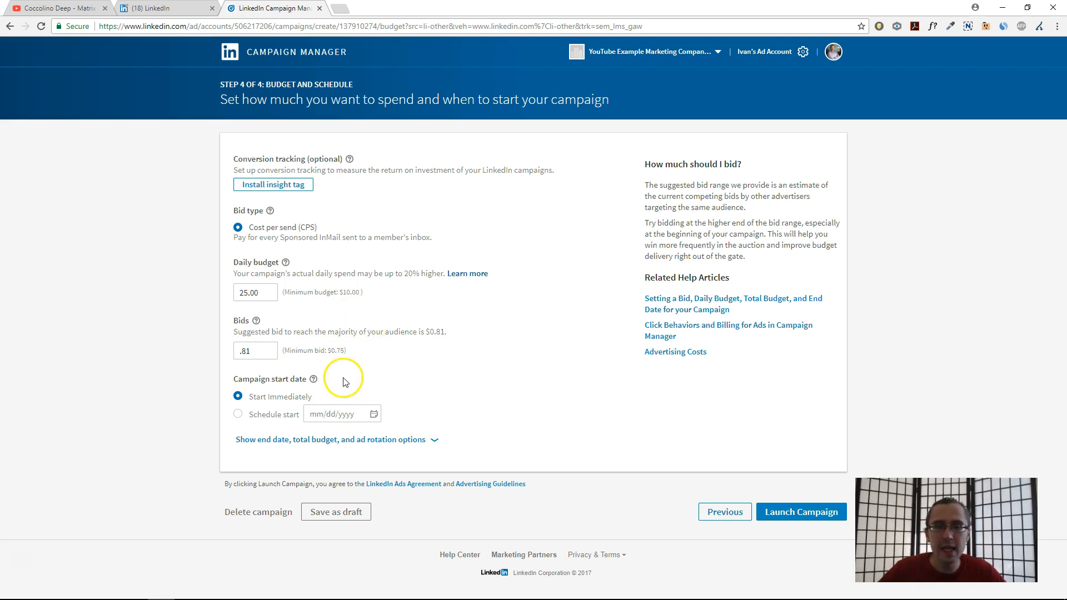
Review the cost-per-send bid type, set the bid to .75, and check the minimum daily budget
{"action": "left_click_drag", "start_coordinate": [257, 240], "coordinate": [361, 239]}
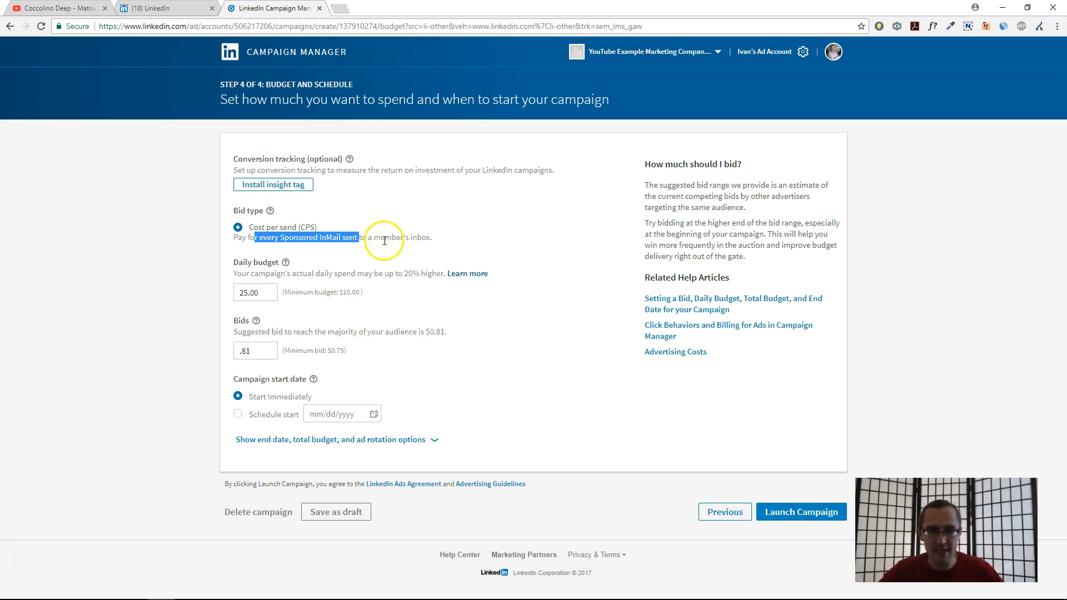
{"action": "left_click_drag", "start_coordinate": [254, 352], "coordinate": [212, 350]}
{"action": "type", "text": ".75"}
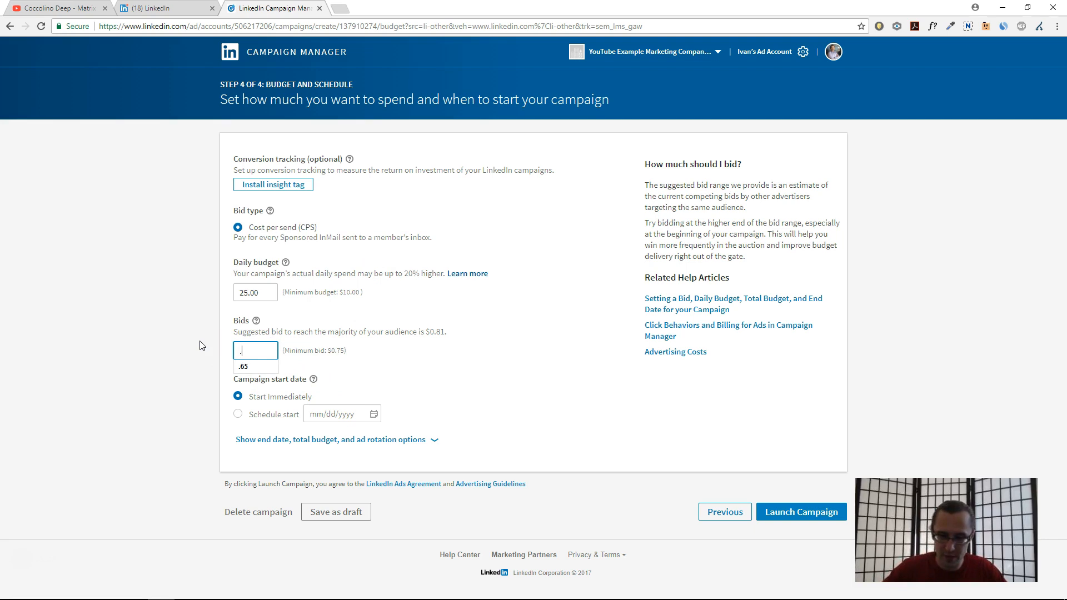
{"action": "left_click", "coordinate": [255, 293]}
{"action": "left_click_drag", "start_coordinate": [321, 292], "coordinate": [338, 293]}
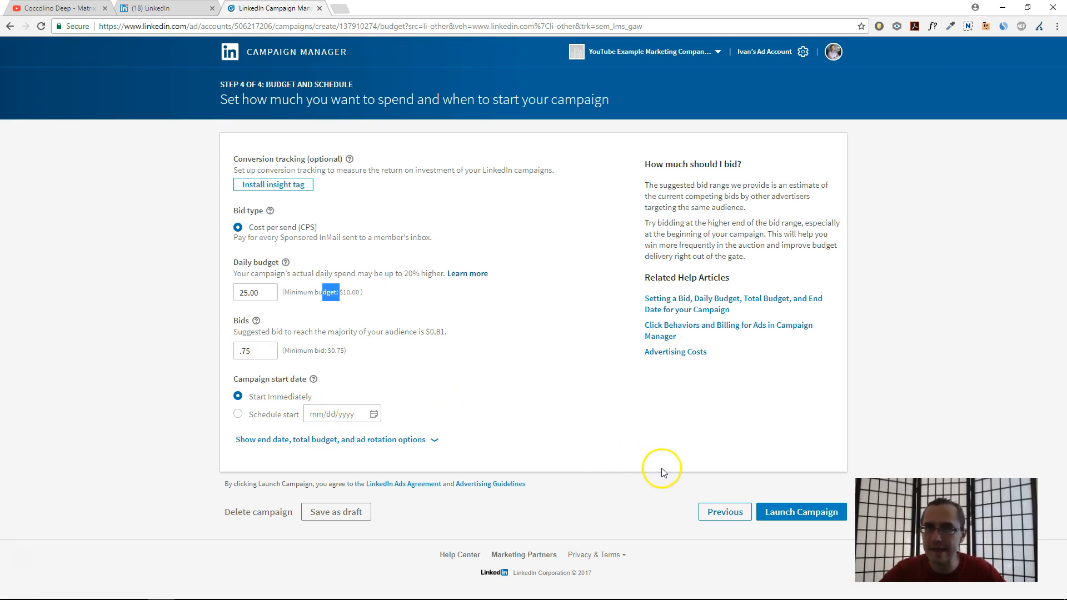
Launch the Sponsored InMail campaign and change its status to Paused
{"action": "left_click", "coordinate": [800, 512]}
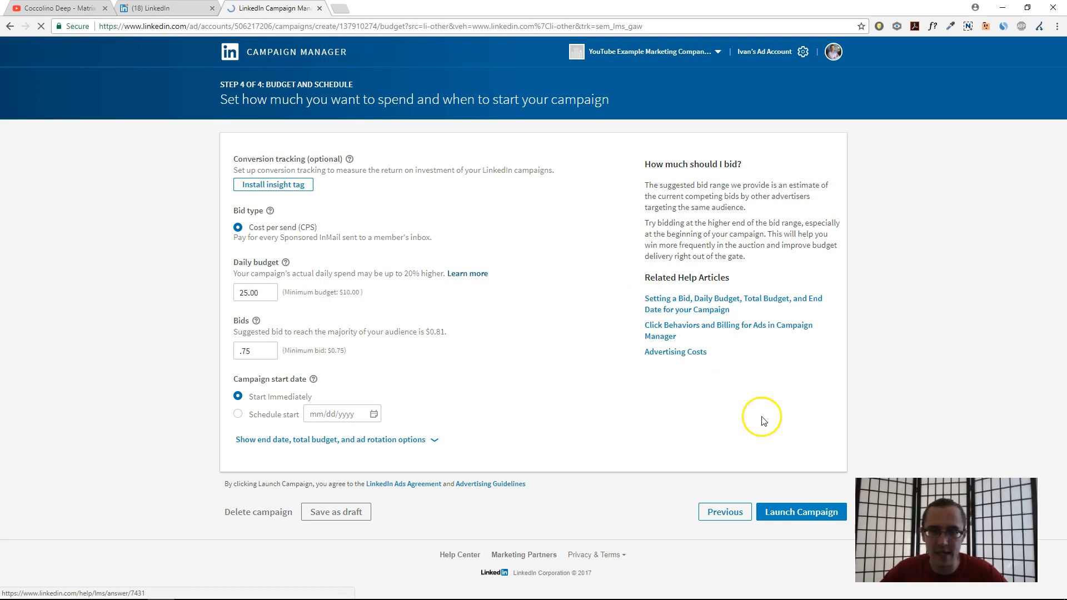
{"action": "left_click", "coordinate": [800, 512]}
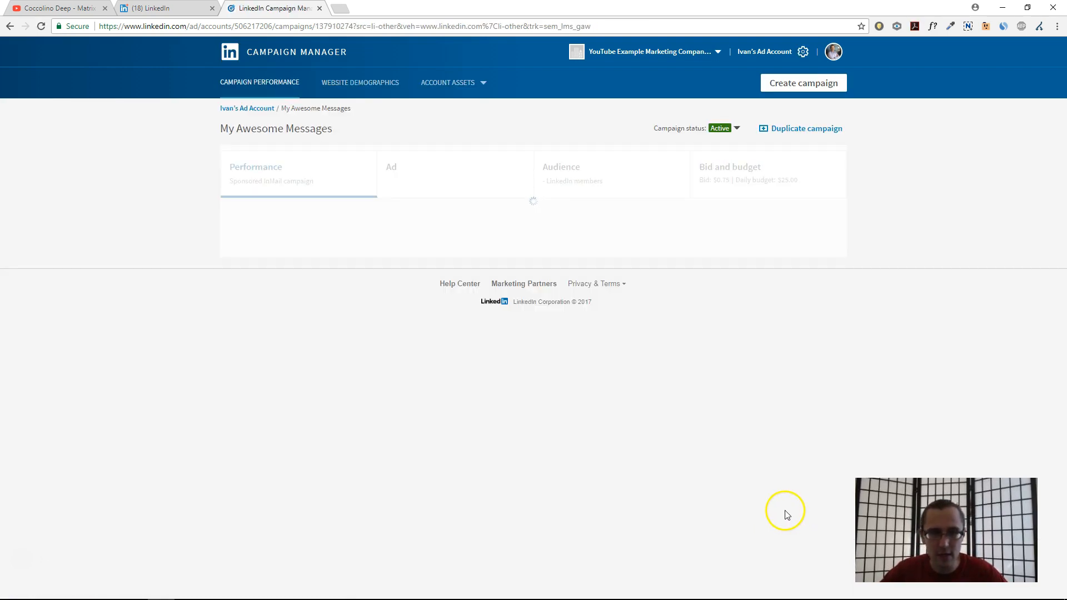
{"action": "scroll", "coordinate": [589, 433], "scroll_direction": "down", "scroll_amount": 1}
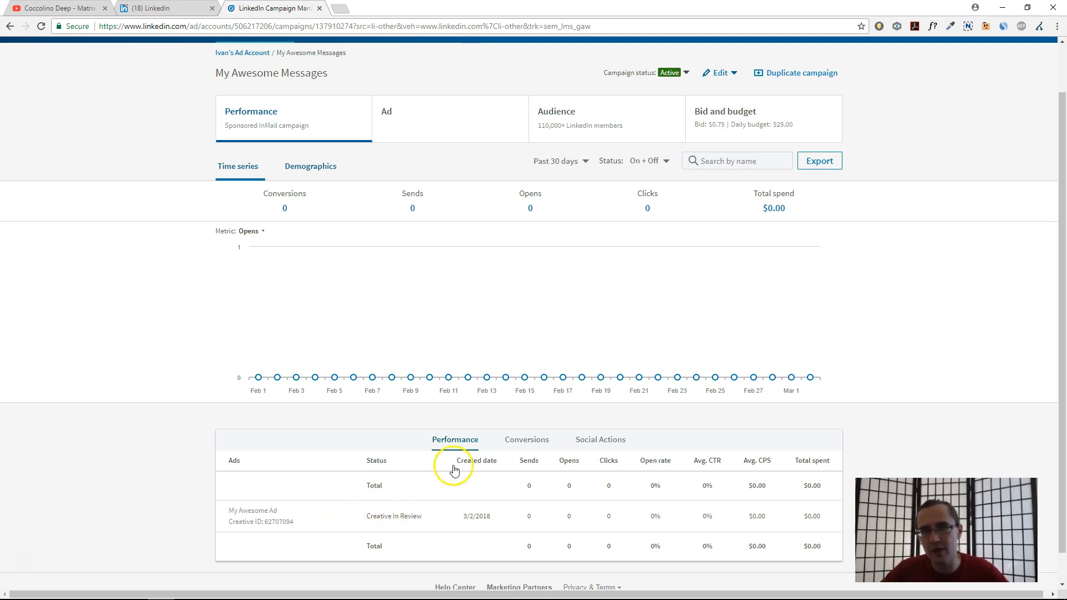
{"action": "left_click", "coordinate": [676, 75]}
{"action": "left_click", "coordinate": [672, 96]}
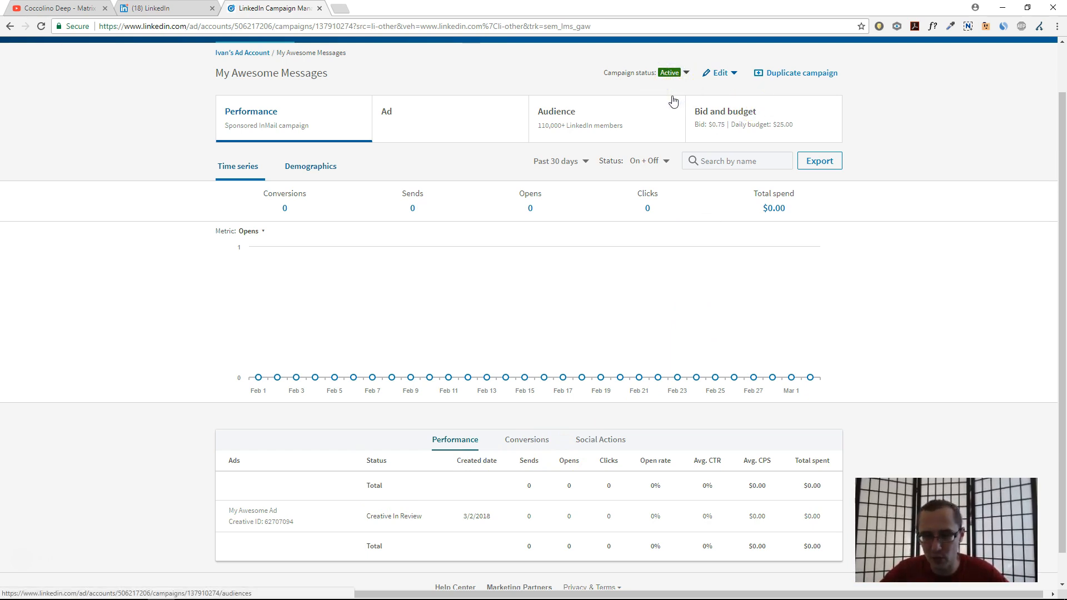
Examine the ad performance totals for opens, clicks, open rate and average CTR
{"action": "scroll", "coordinate": [529, 295], "scroll_direction": "up", "scroll_amount": 1}
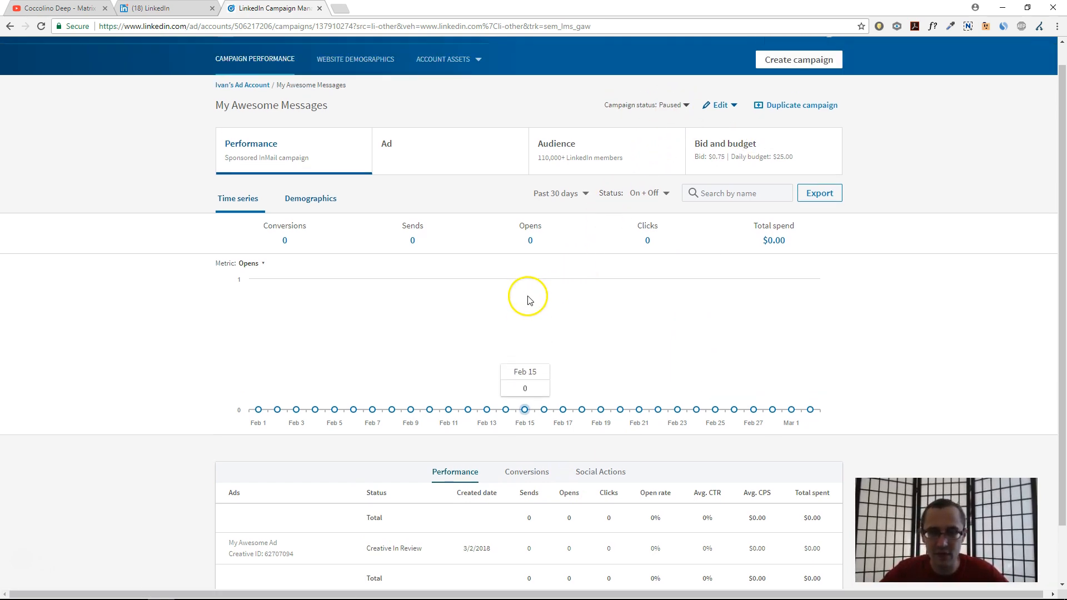
{"action": "scroll", "coordinate": [572, 269], "scroll_direction": "down", "scroll_amount": 1}
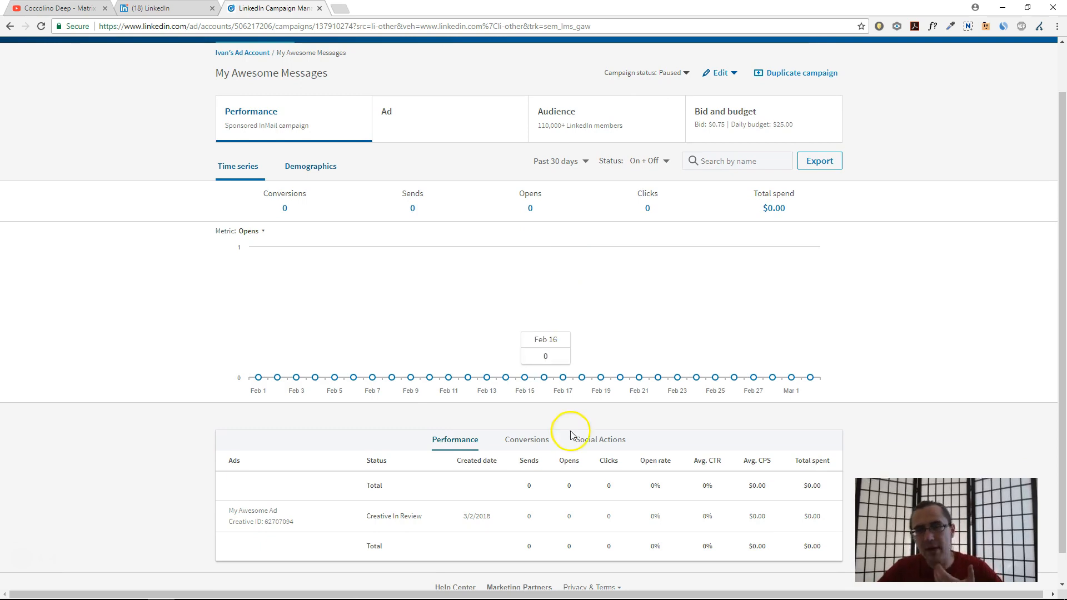
{"action": "double_click", "coordinate": [570, 486]}
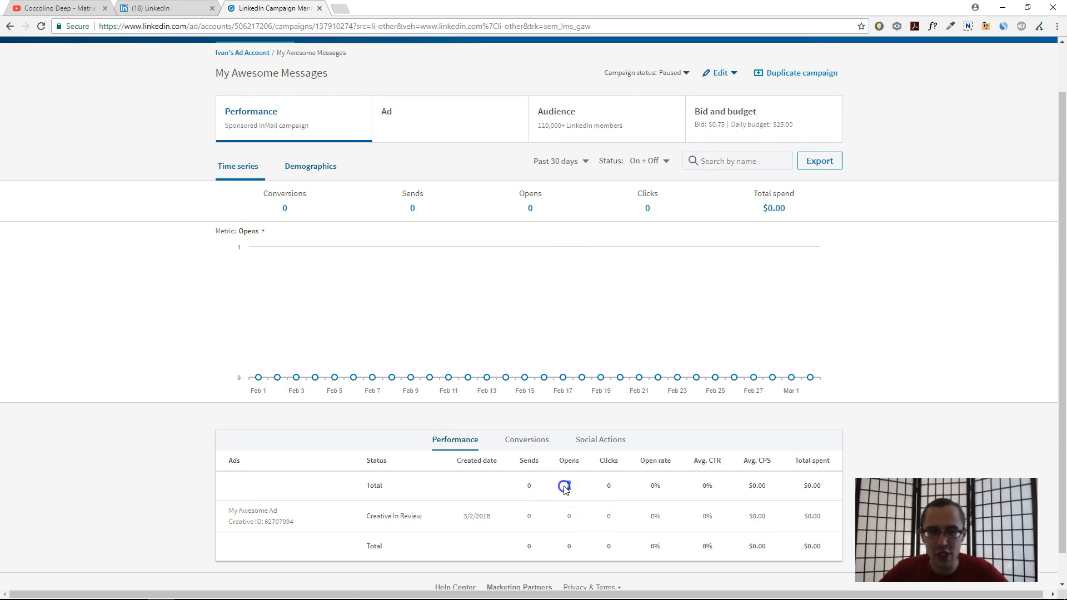
{"action": "double_click", "coordinate": [609, 486]}
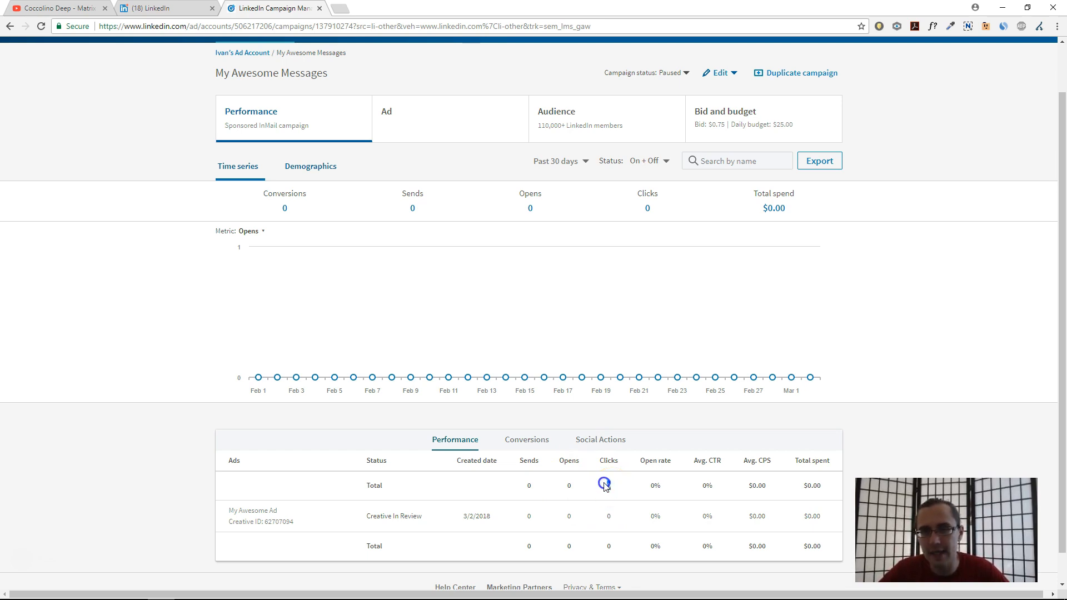
{"action": "double_click", "coordinate": [656, 485]}
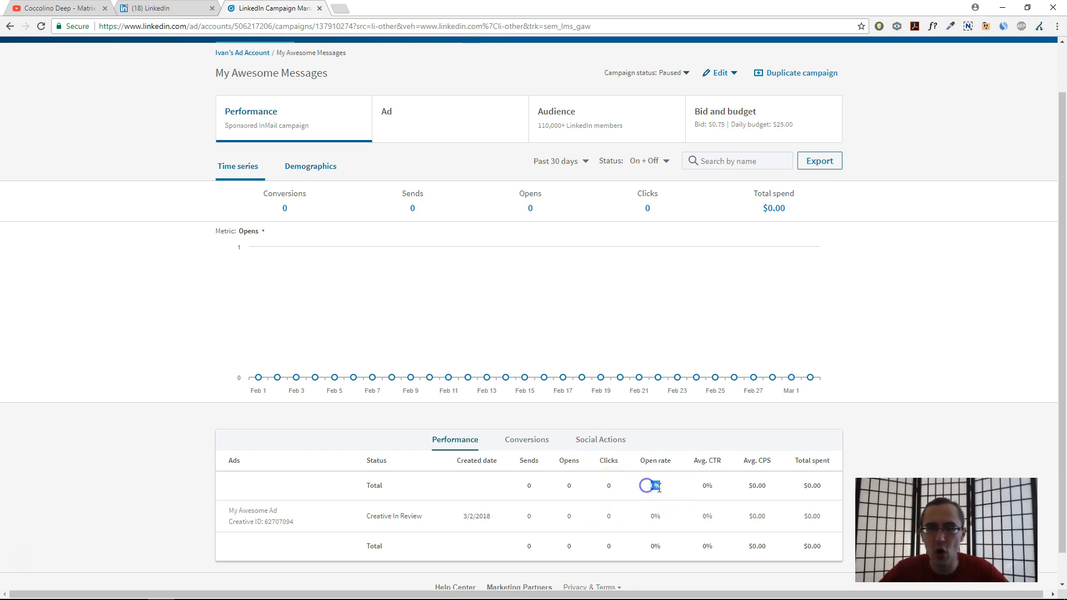
{"action": "double_click", "coordinate": [715, 481]}
{"action": "left_click", "coordinate": [650, 491]}
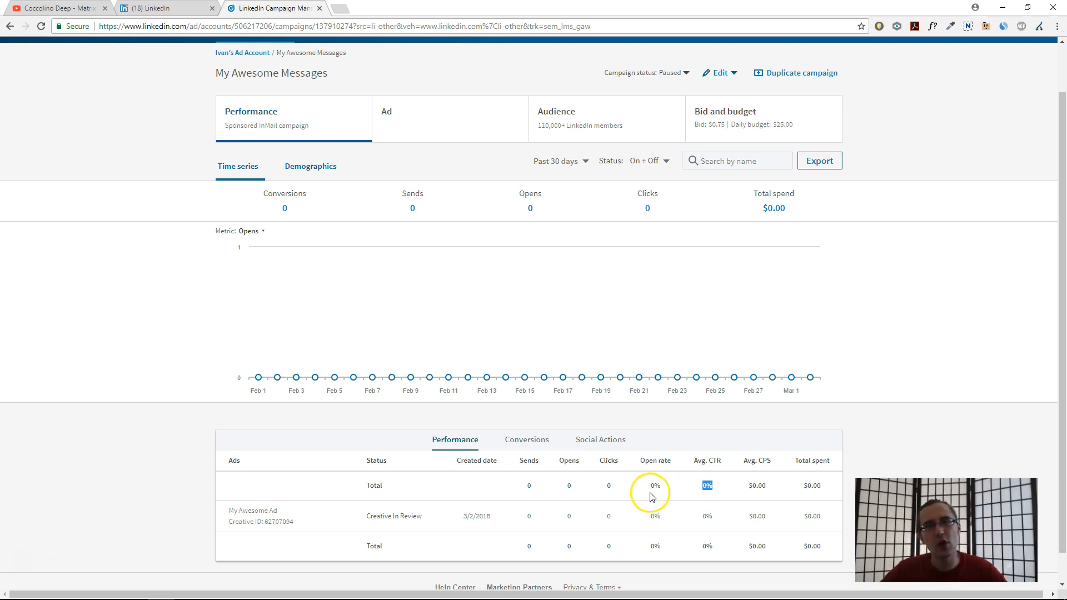